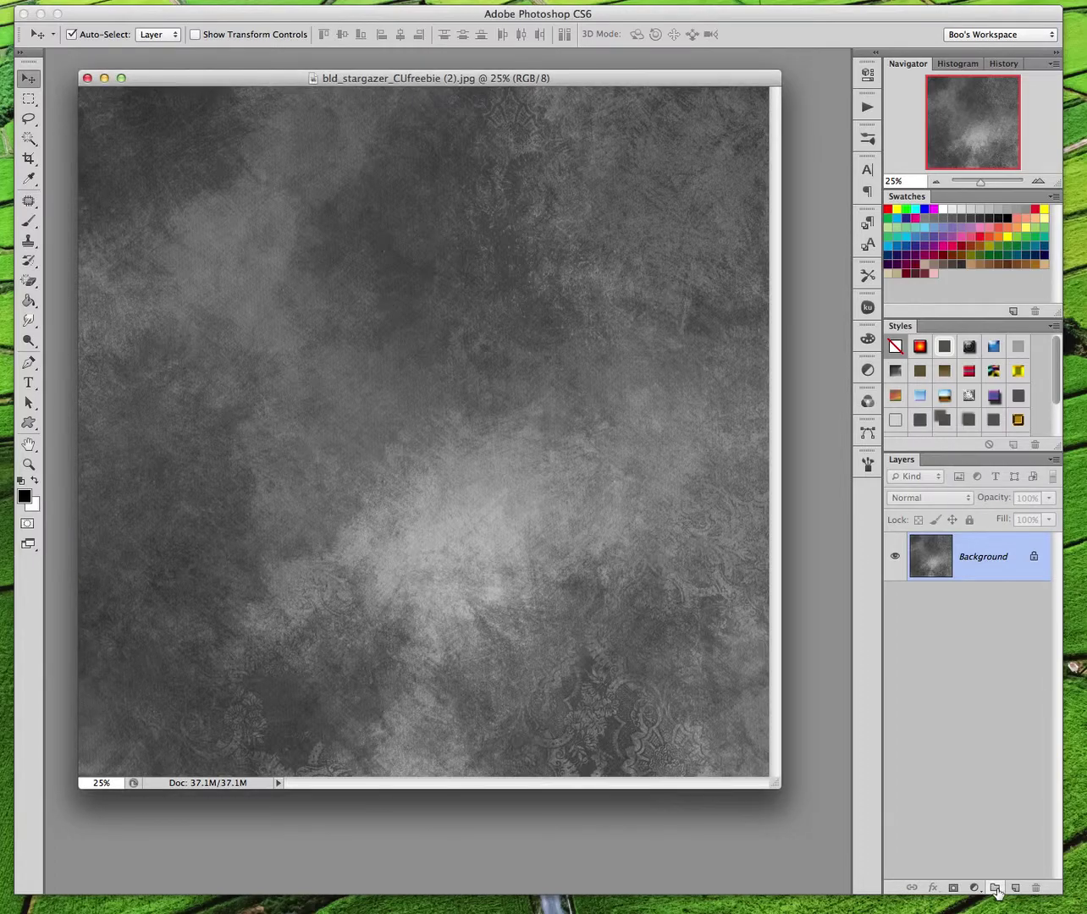
pyautogui.click(994, 888)
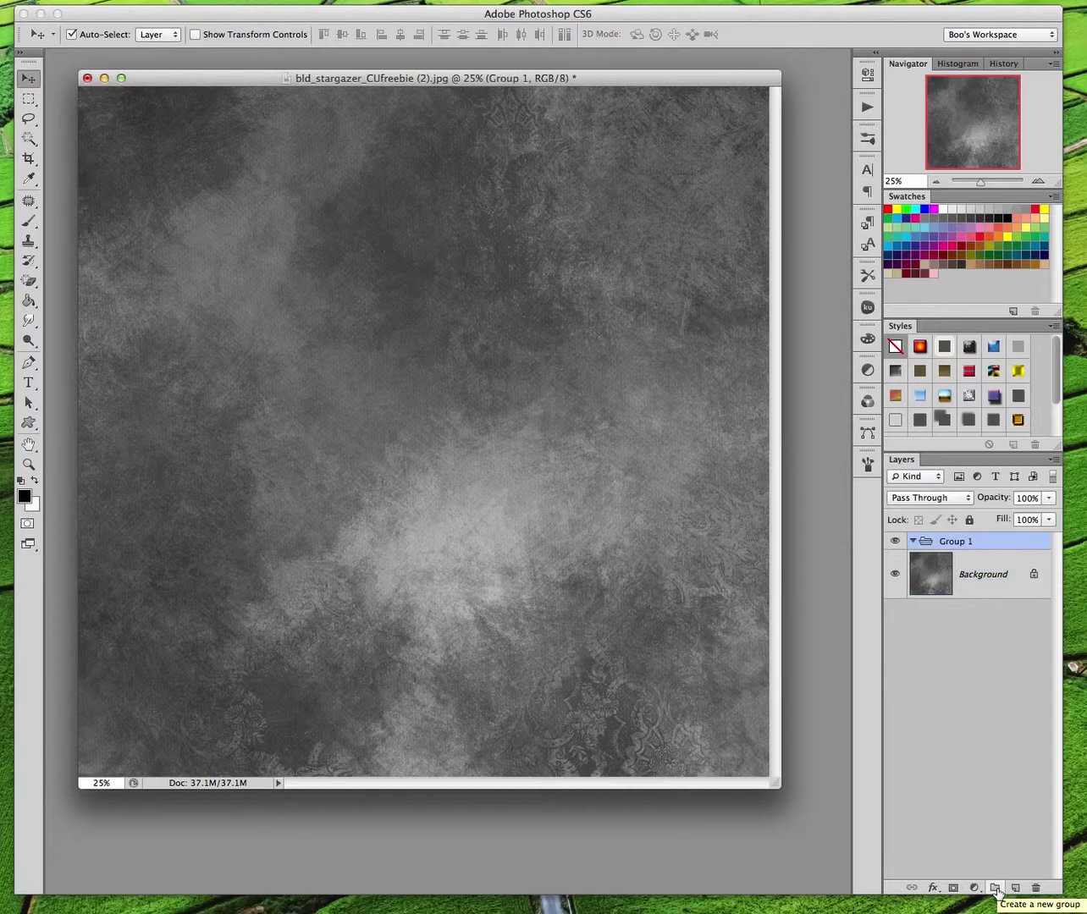
pyautogui.rightClick(956, 540)
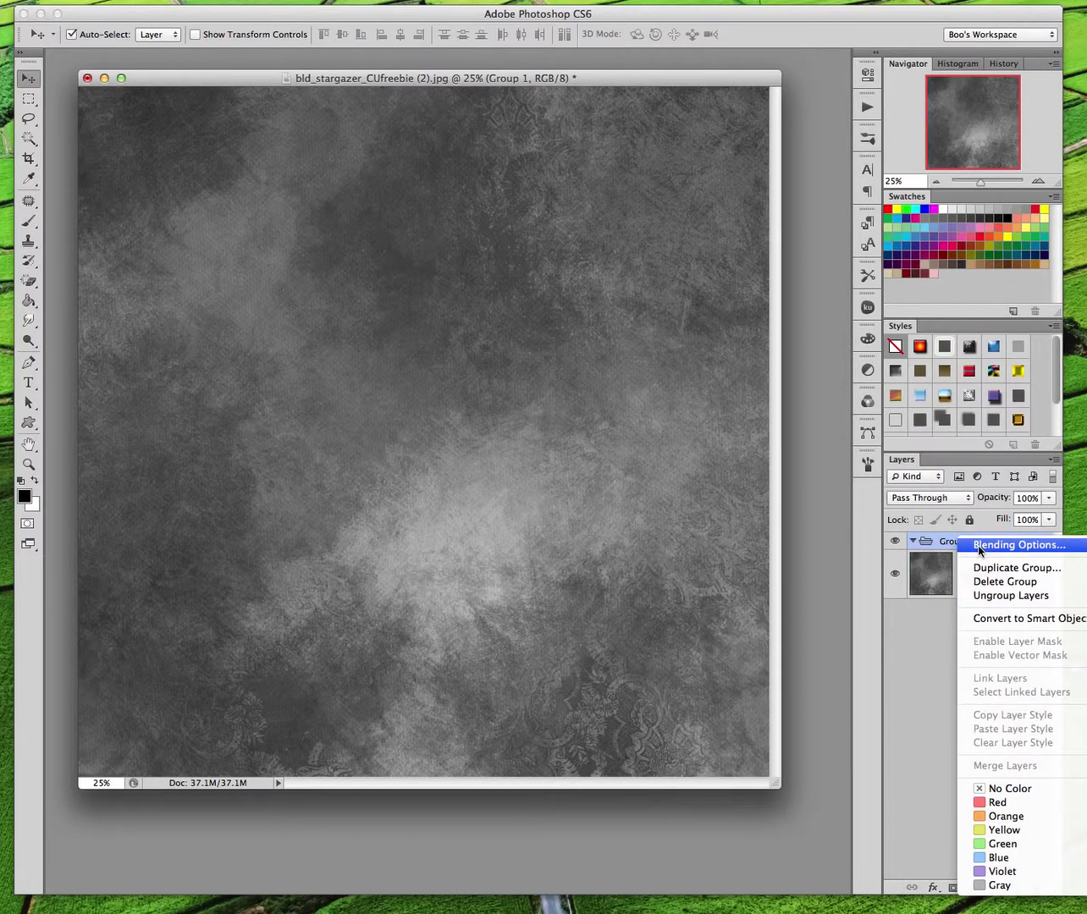
pyautogui.click(981, 595)
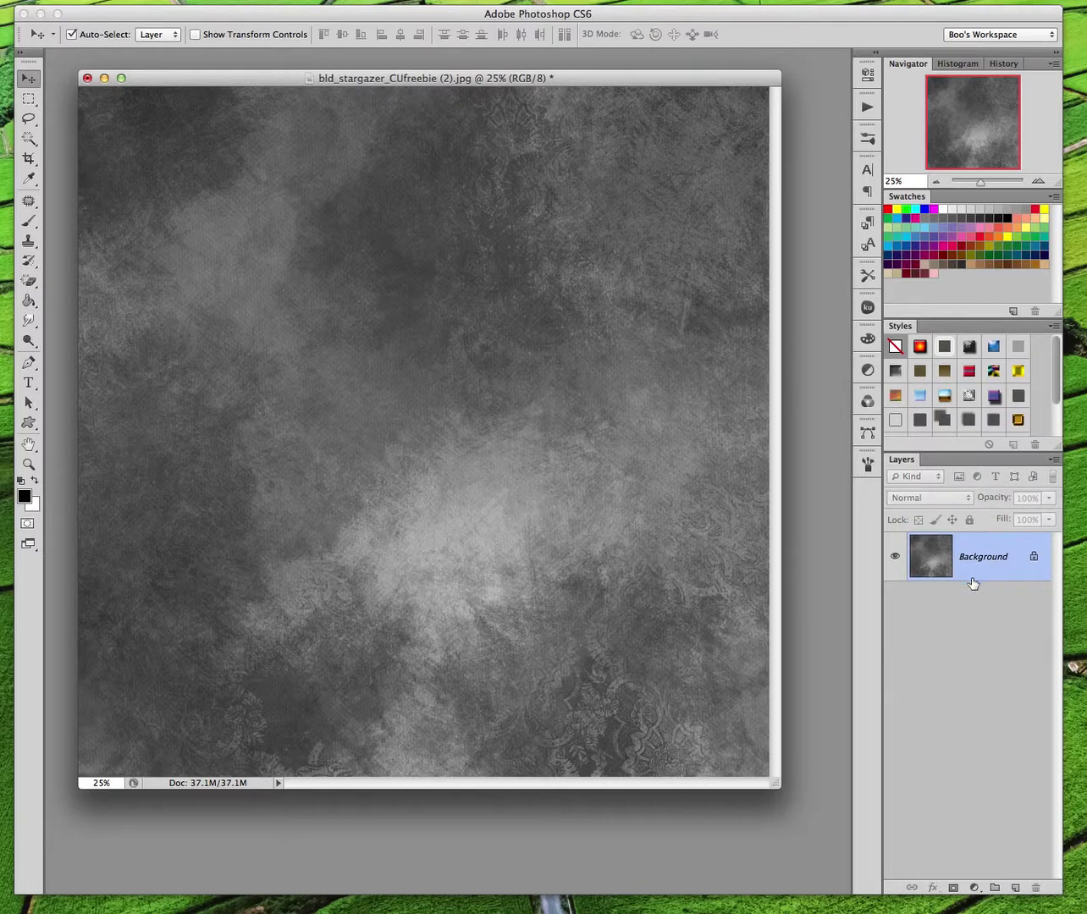
# Add a new layer above the gray texture background and fill it with light tan using the Paint Bucket.
pyautogui.click(1015, 888)
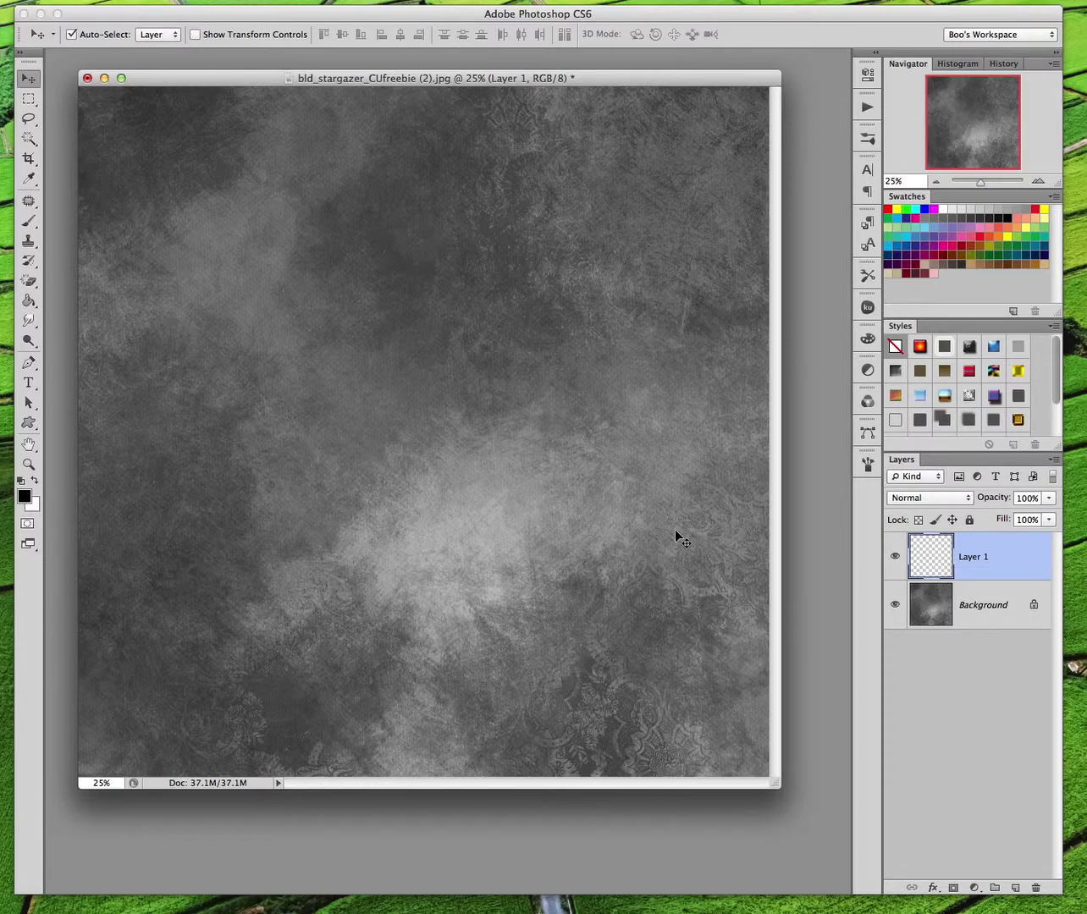
pyautogui.moveTo(586, 76); pyautogui.dragTo(636, 76)
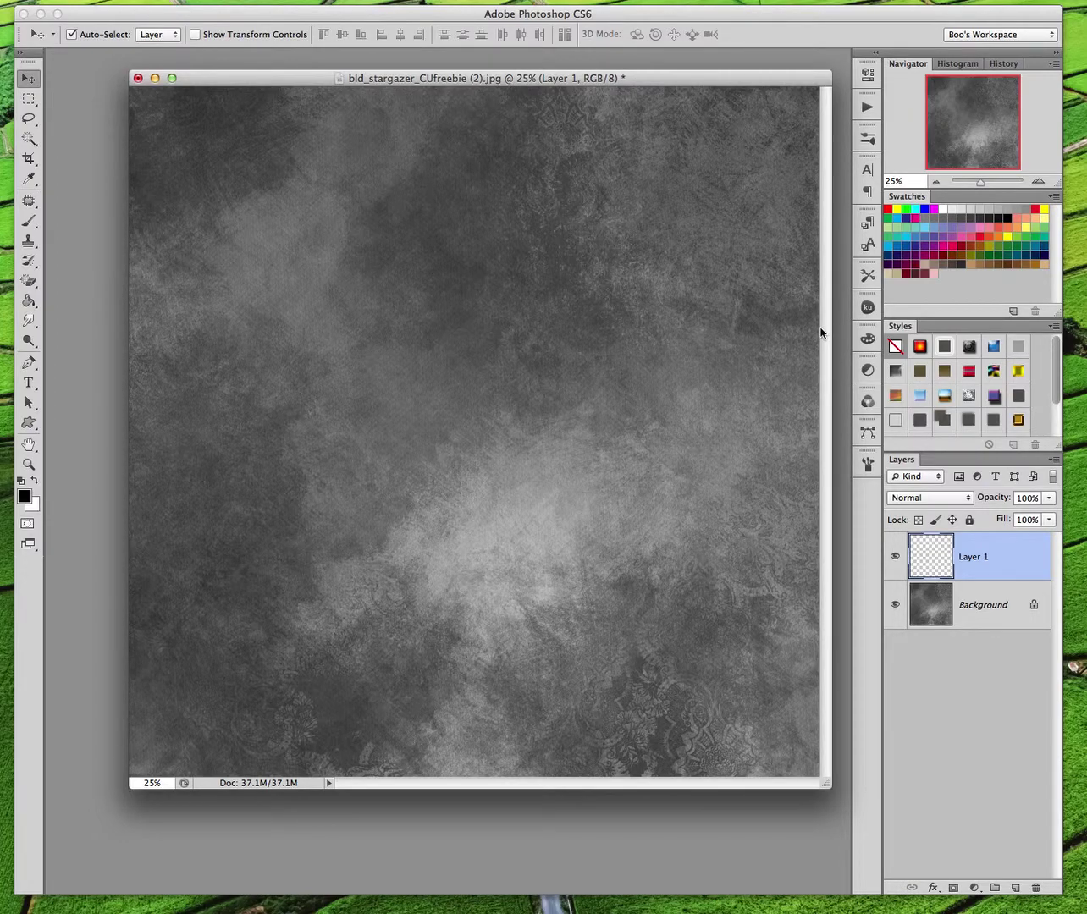
pyautogui.click(1043, 264)
pyautogui.click(29, 302)
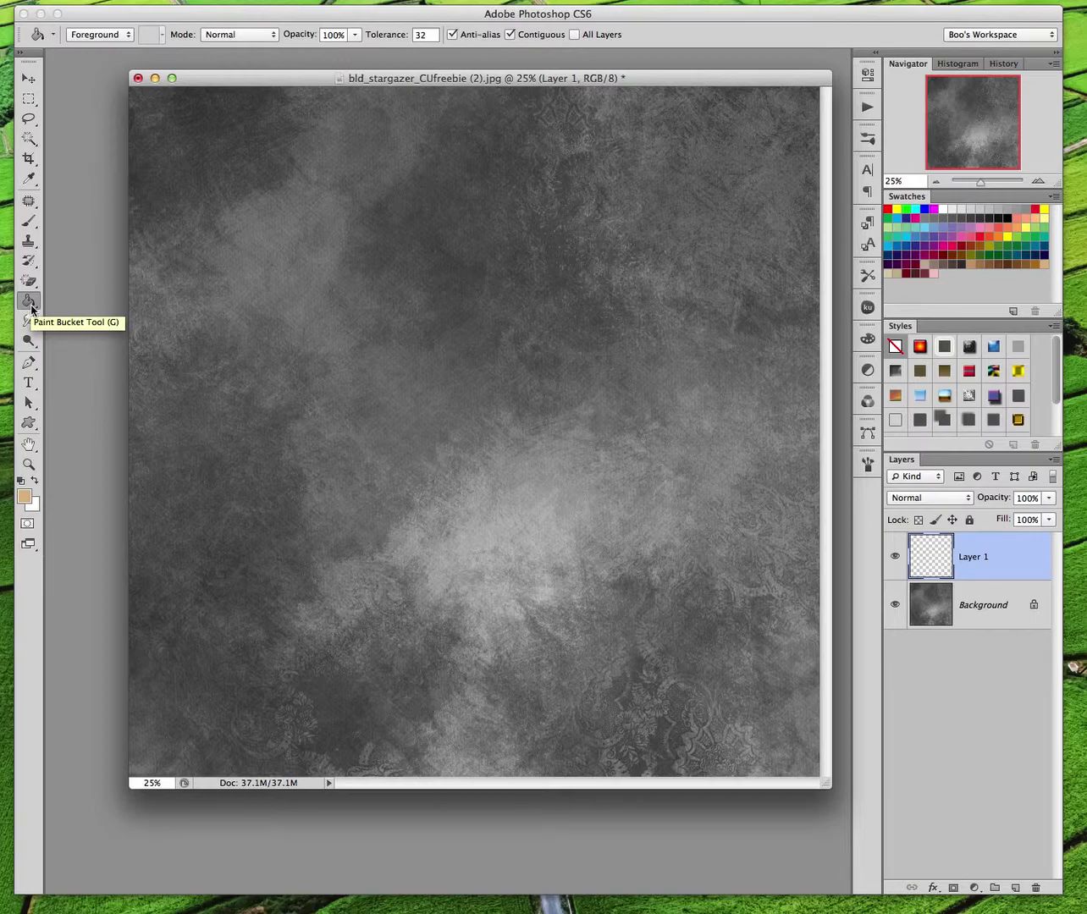
pyautogui.click(420, 285)
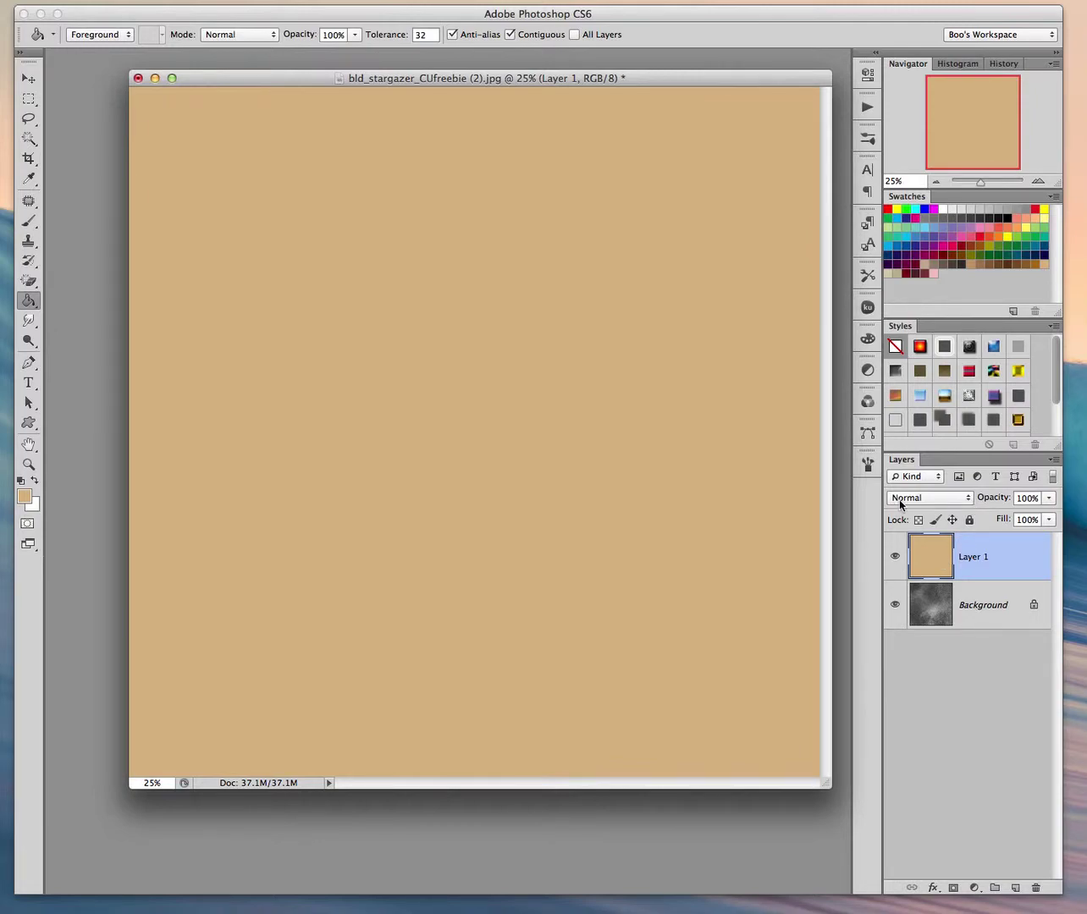
# Try Overlay on the tan layer, settle on the Soft Light blend mode, and duplicate the layer.
pyautogui.click(970, 503)
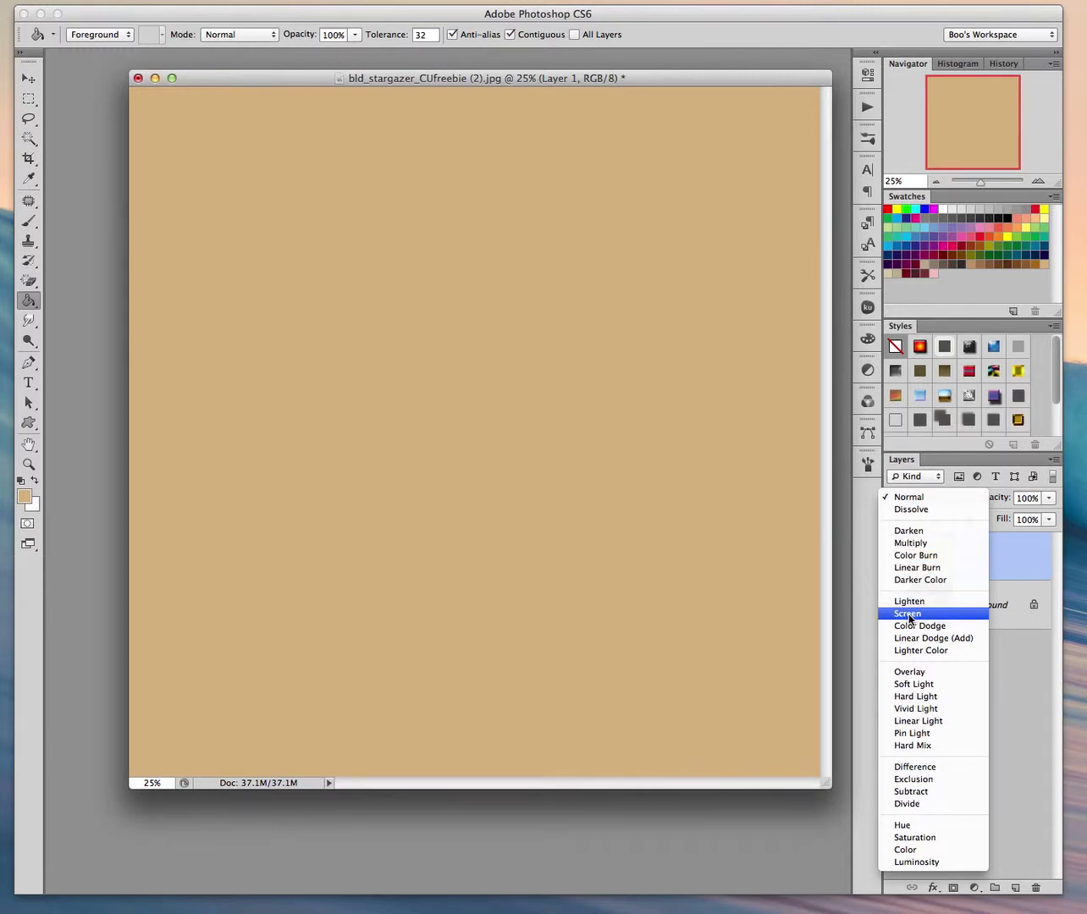
pyautogui.click(910, 673)
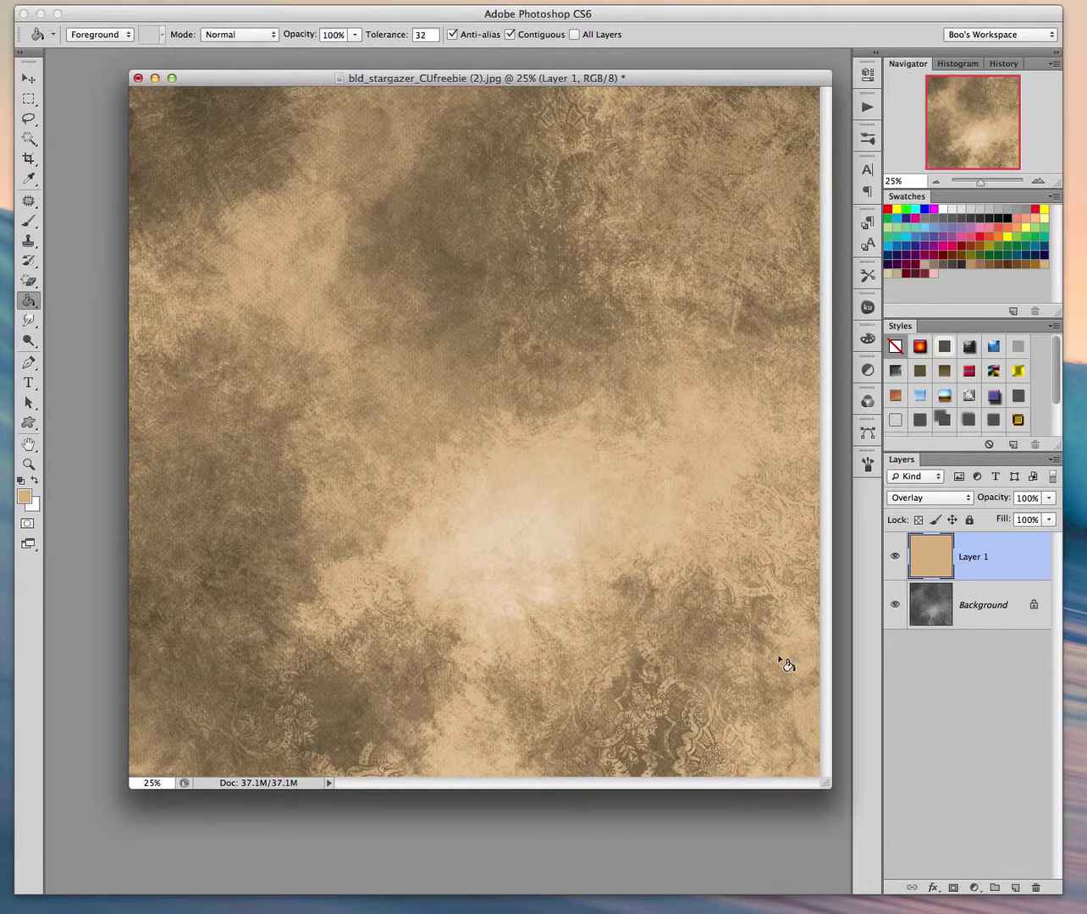
pyautogui.click(967, 499)
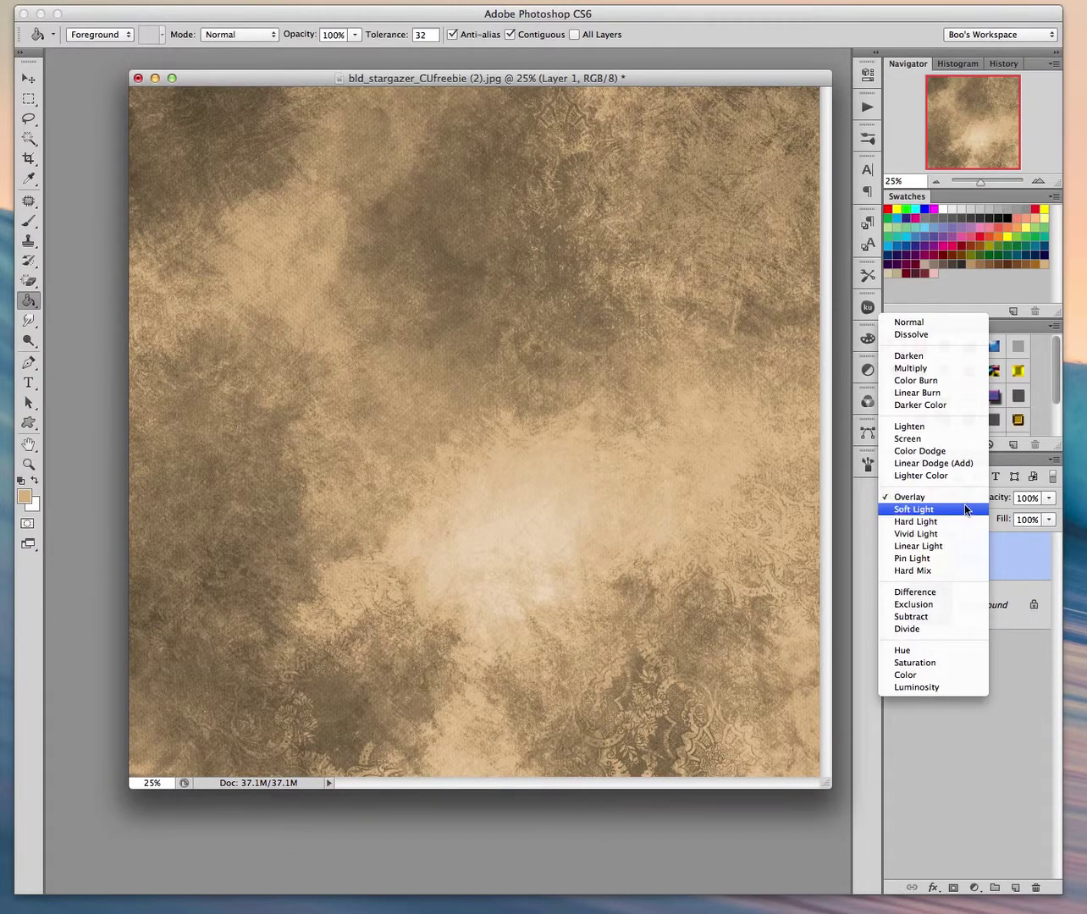
pyautogui.click(965, 509)
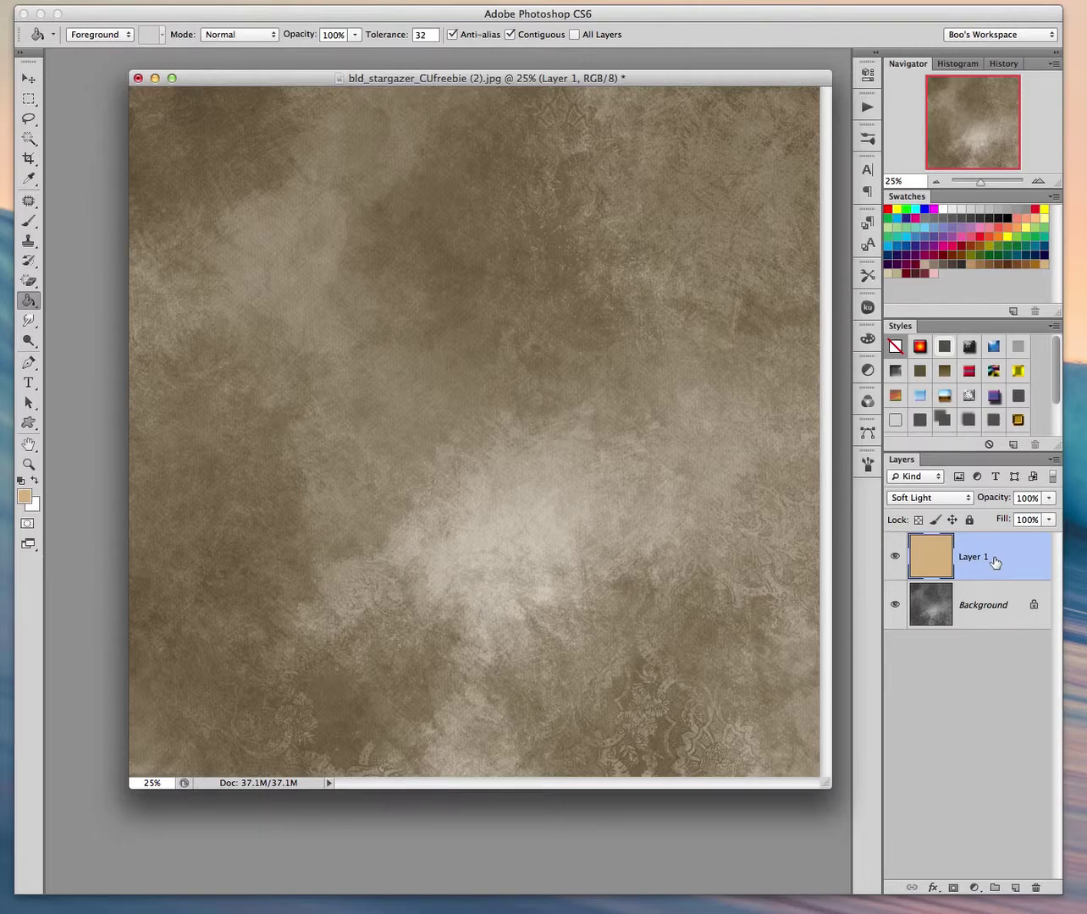
pyautogui.moveTo(995, 563); pyautogui.dragTo(1017, 886)
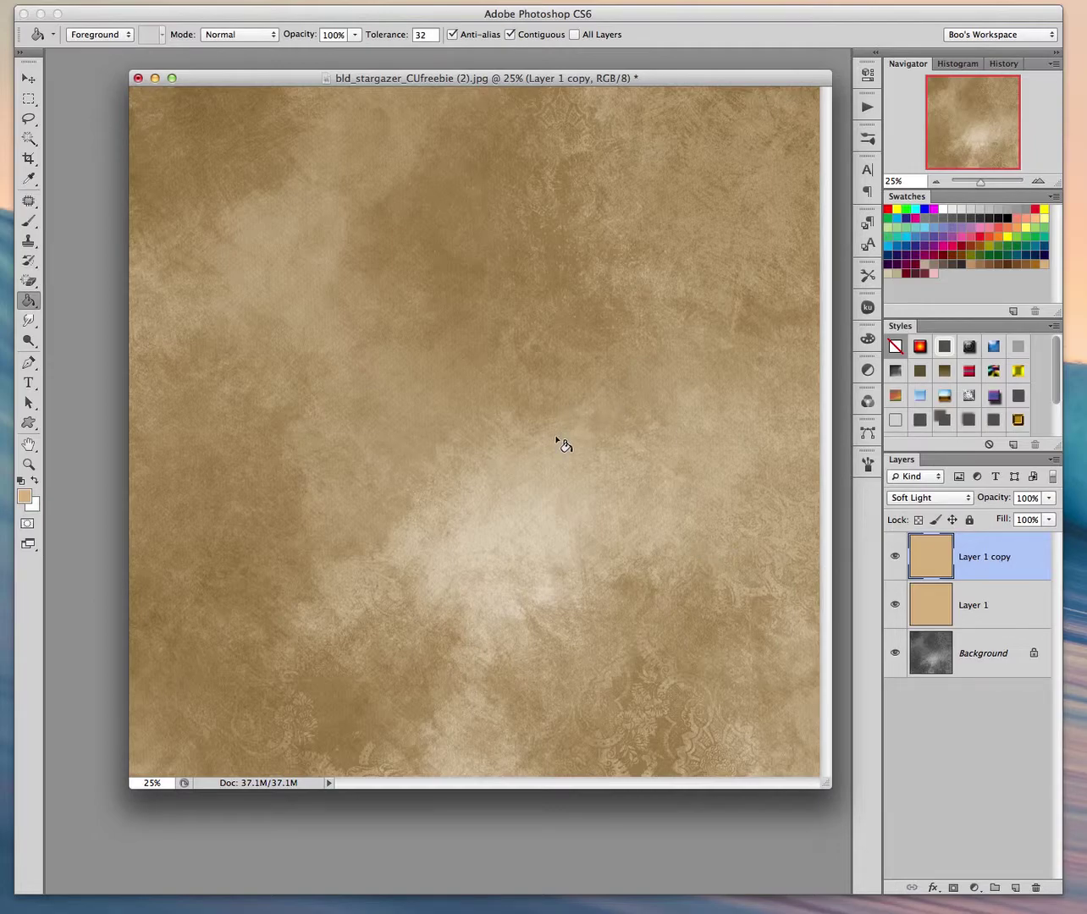
# Hide Layer 1 copy, try Overlay on Layer 1, and return to Soft Light with the copy visible again.
pyautogui.click(896, 558)
pyautogui.click(978, 605)
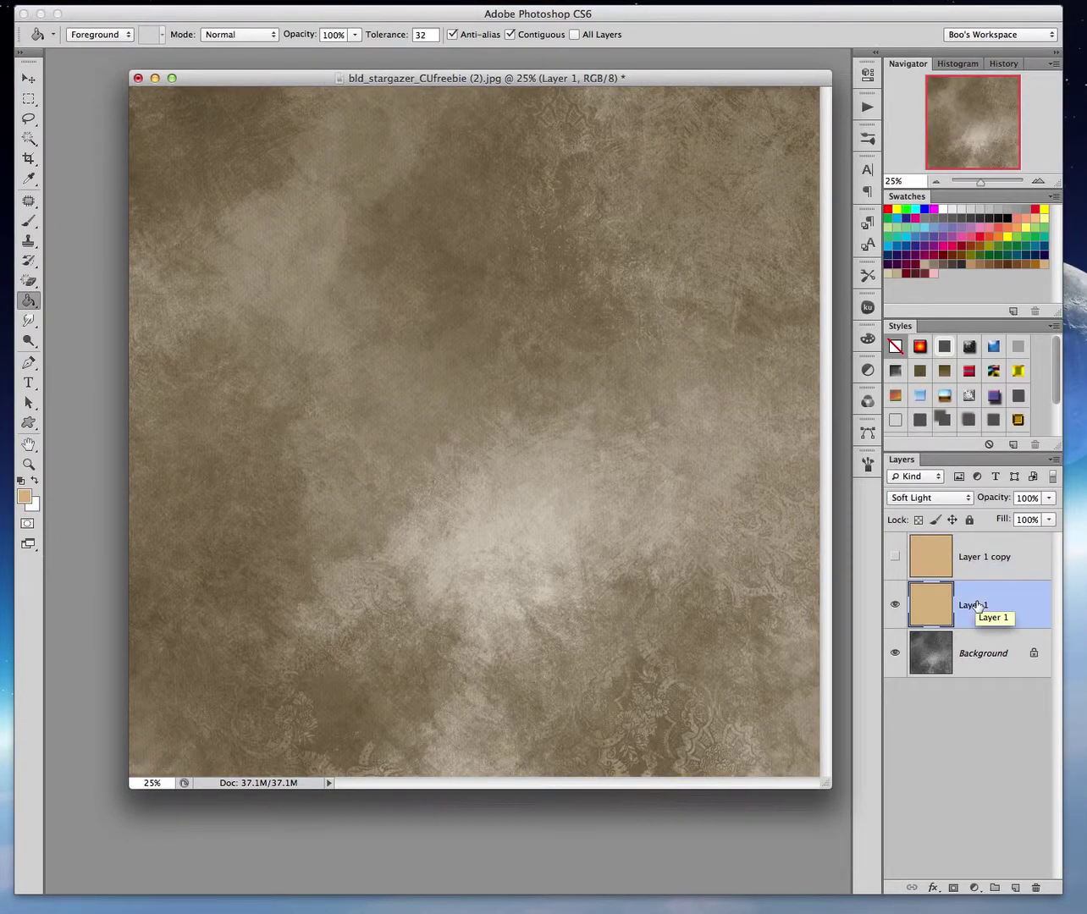
pyautogui.click(969, 499)
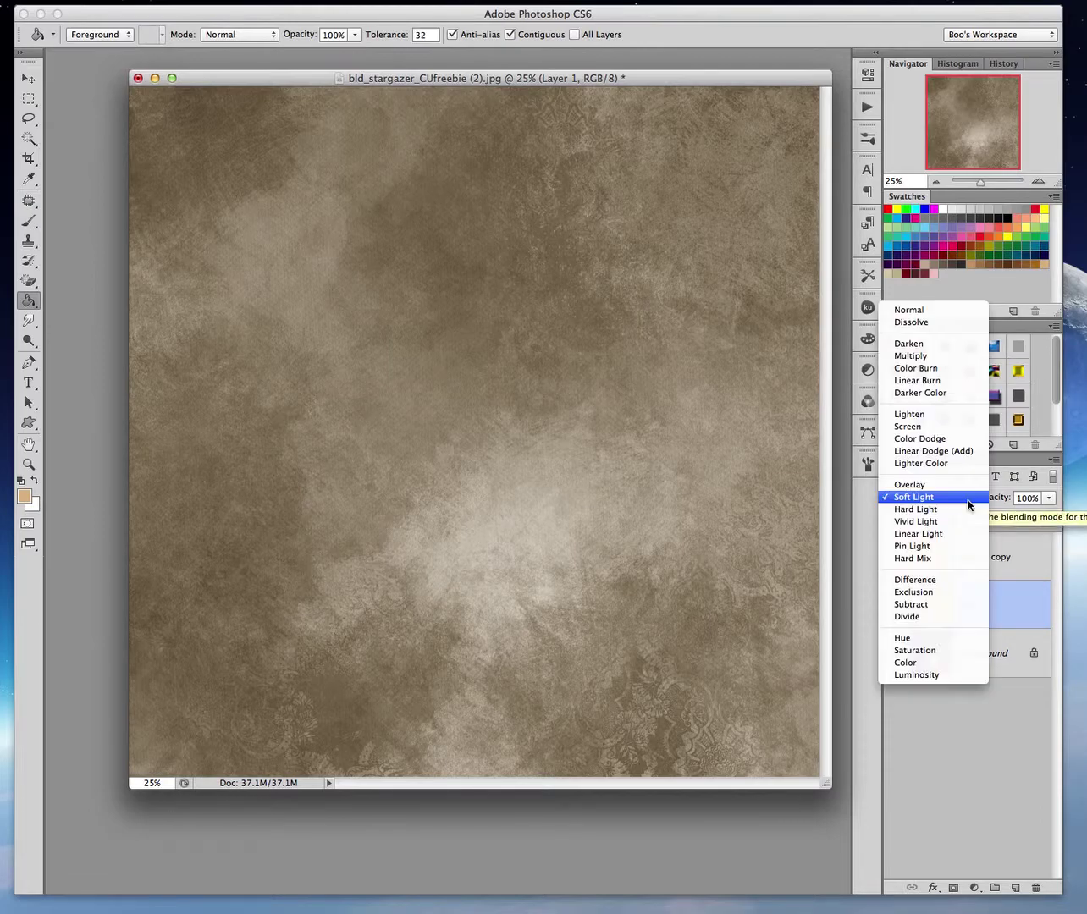
pyautogui.click(955, 485)
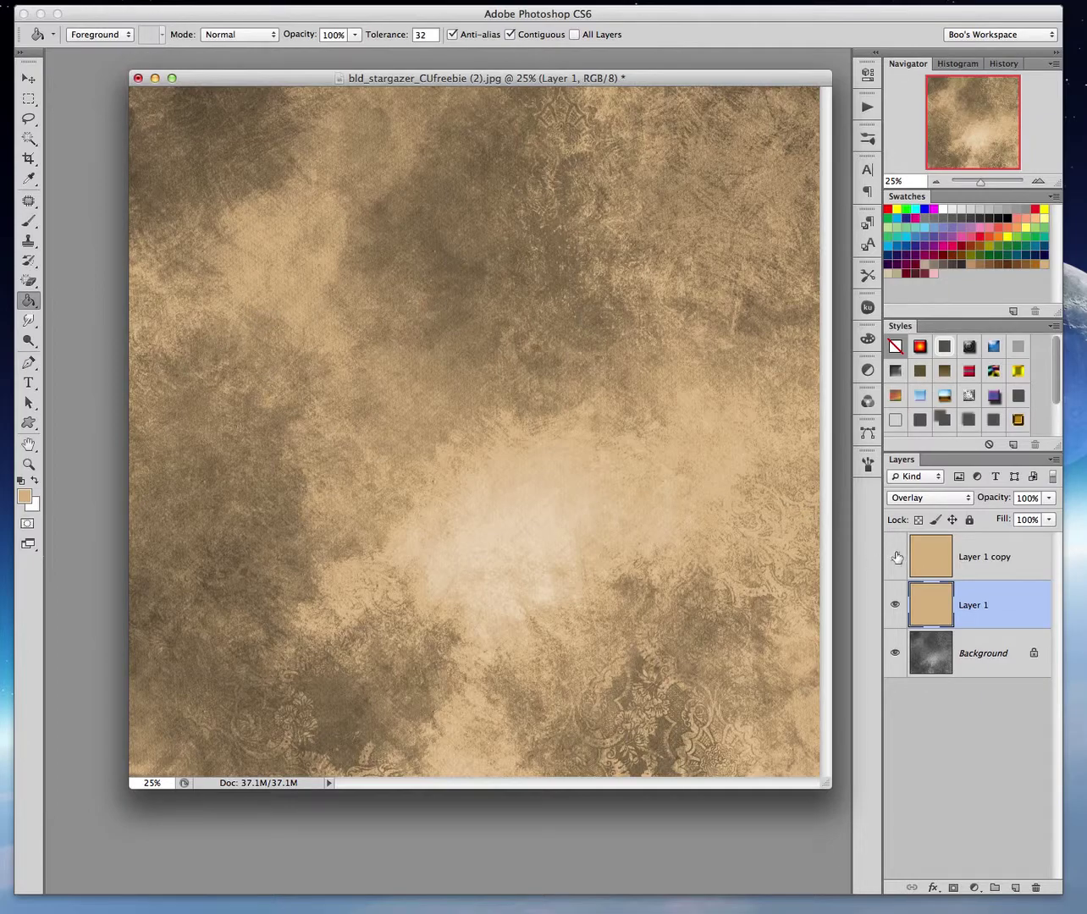
pyautogui.click(969, 503)
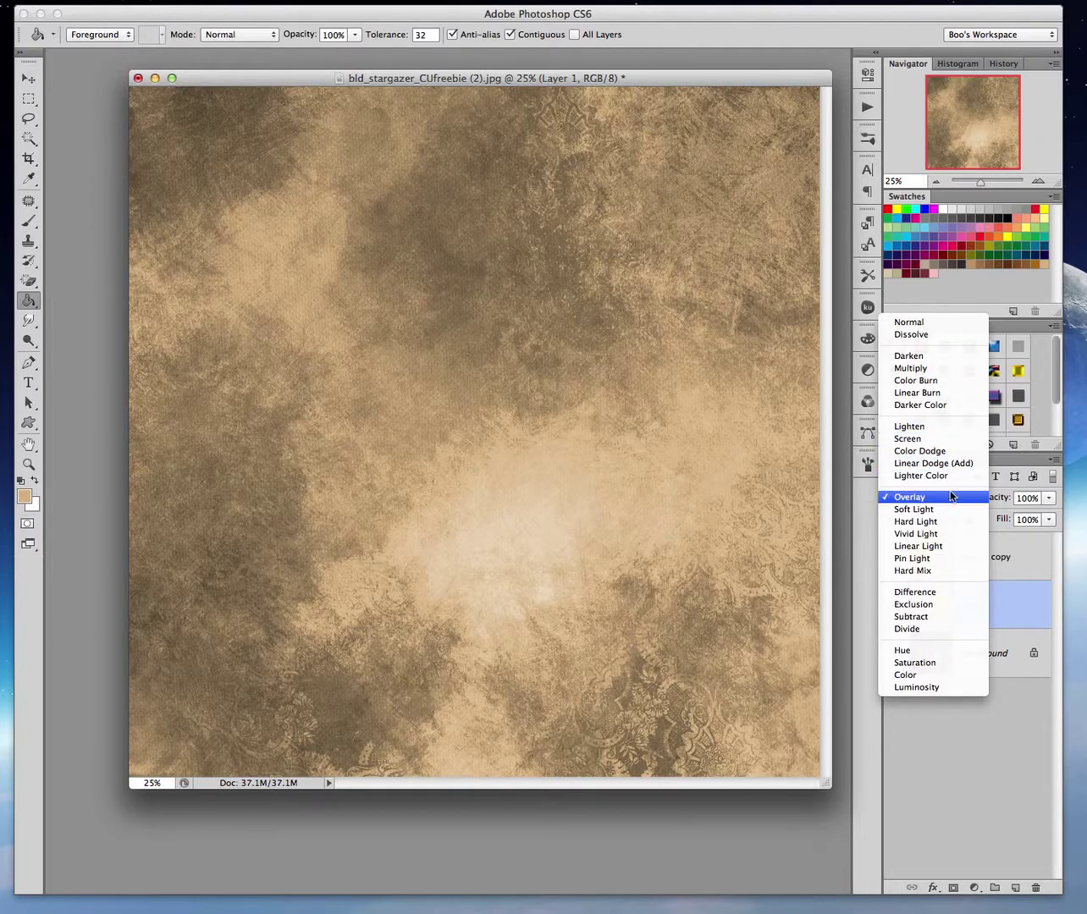
pyautogui.click(949, 511)
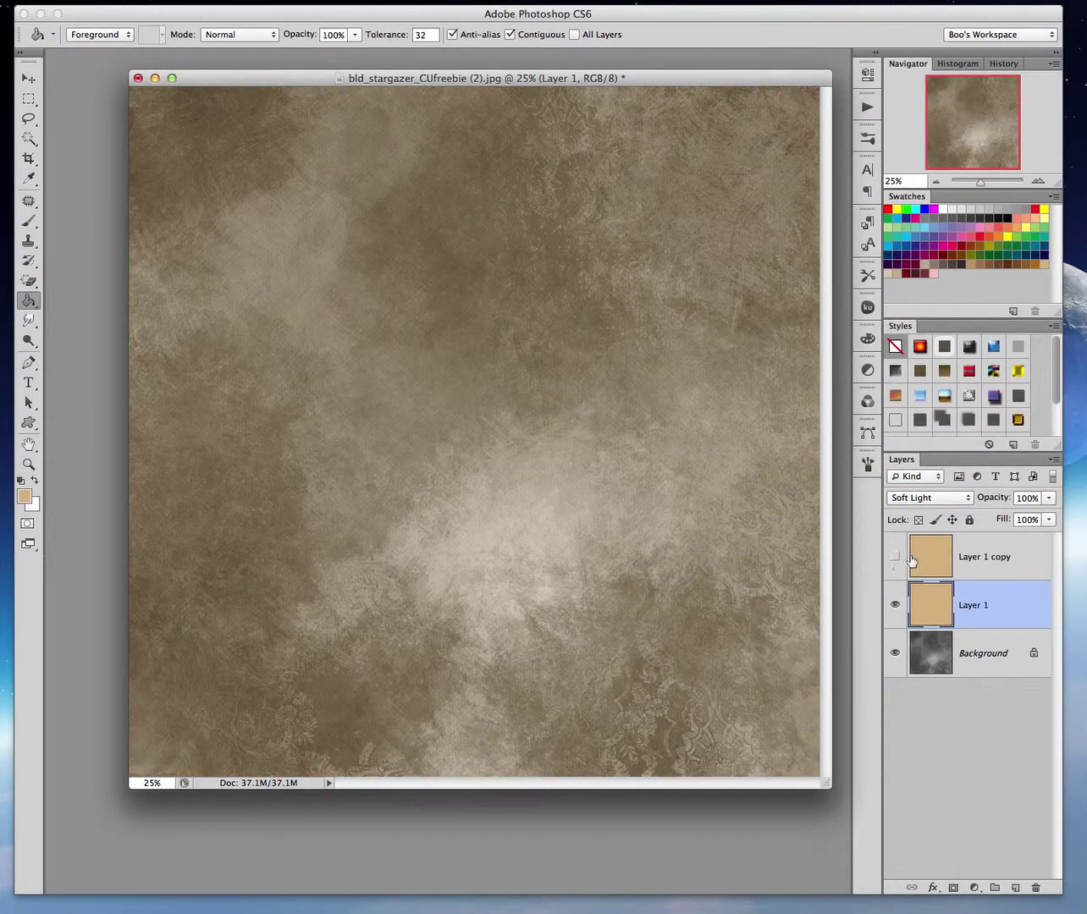
pyautogui.click(895, 558)
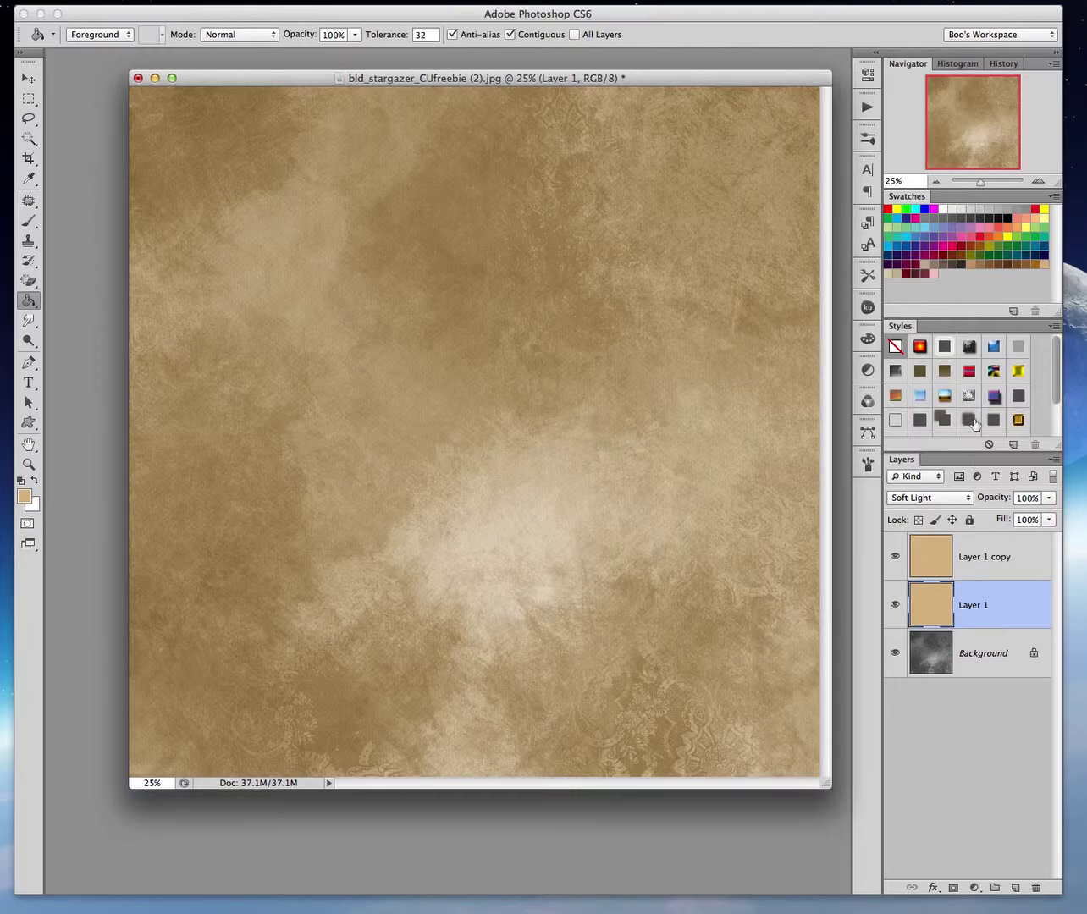
# Fill both Layer 1 and Layer 1 copy with dark burgundy using the Paint Bucket.
pyautogui.click(912, 268)
pyautogui.click(519, 403)
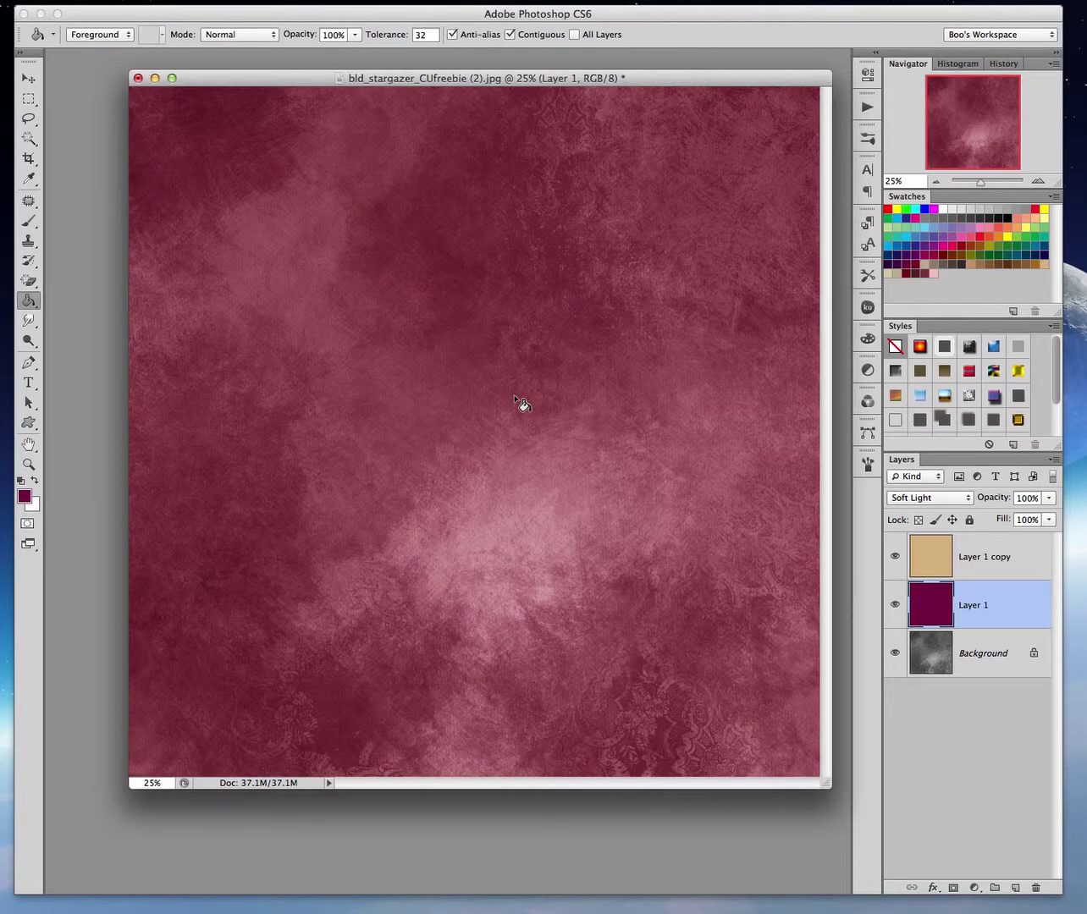
pyautogui.click(971, 552)
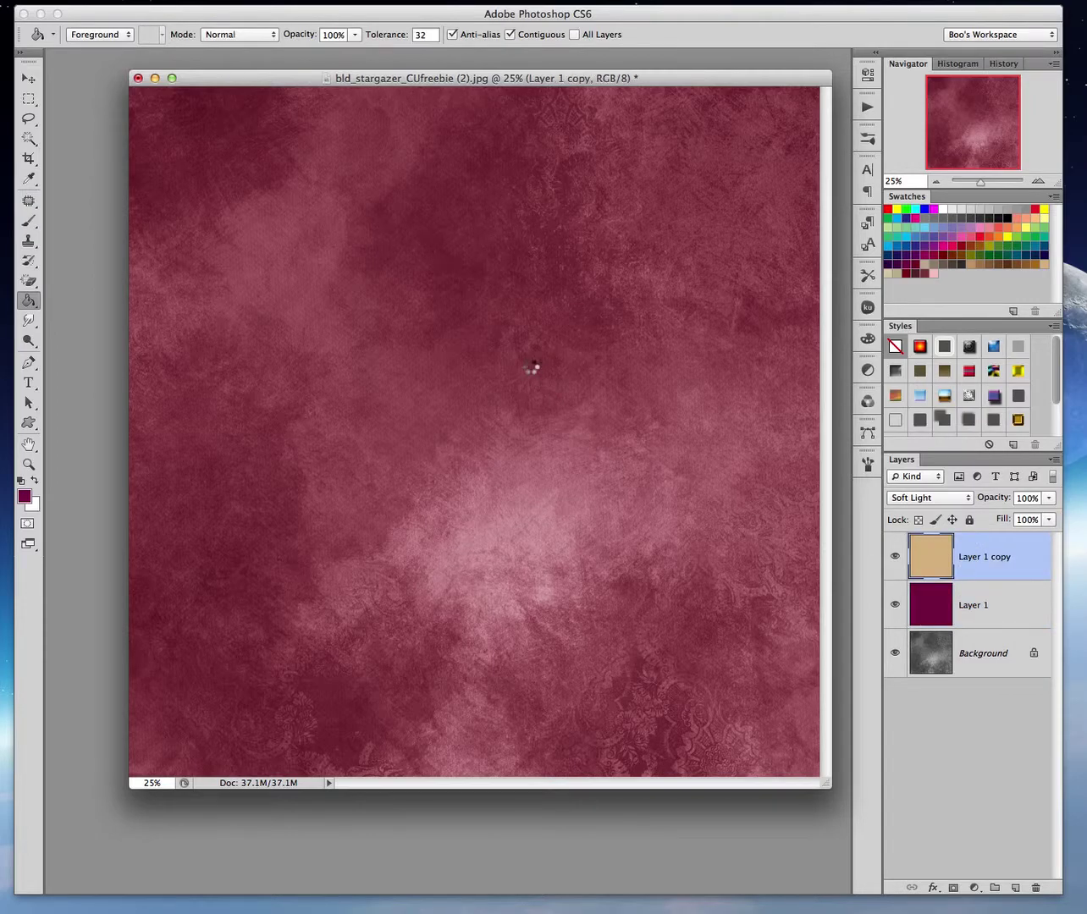
pyautogui.click(531, 370)
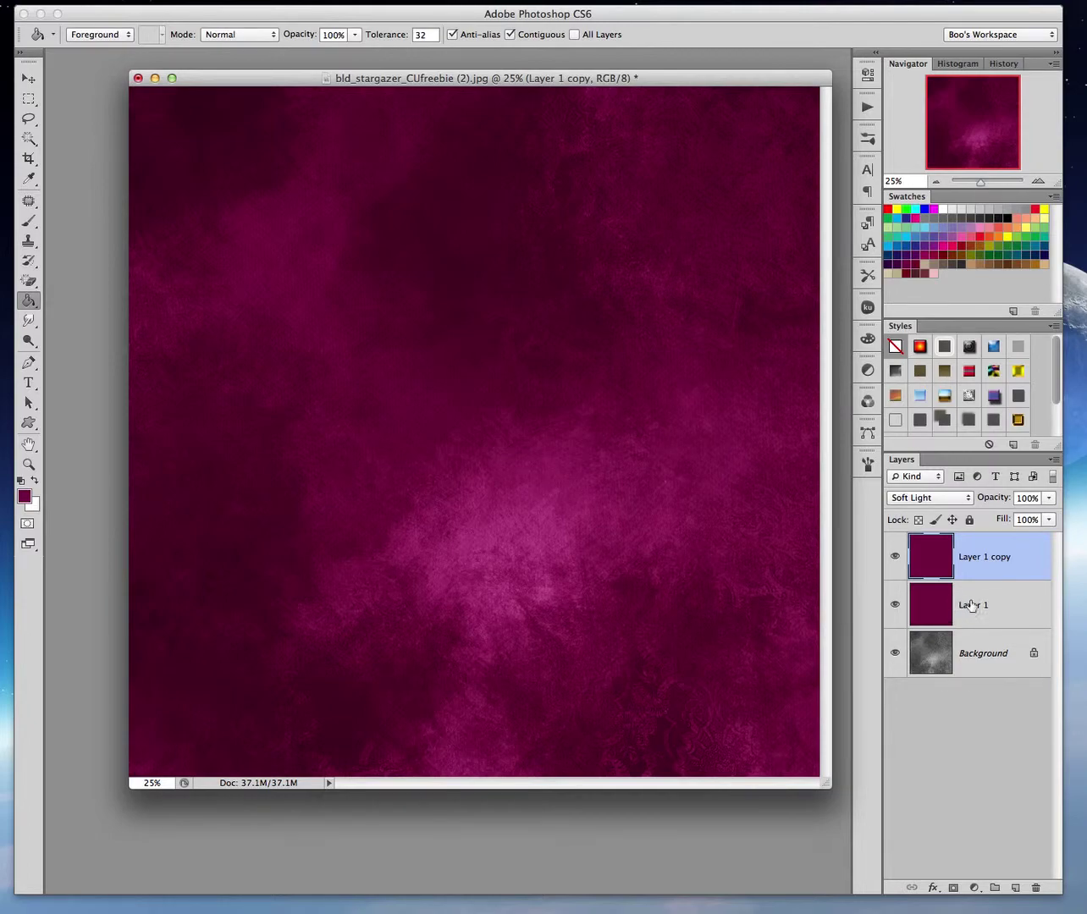
# Try the Color Burn blend mode on Layer 1 and hide Layer 1 copy.
pyautogui.keyDown('shift'); pyautogui.click(1001, 609); pyautogui.keyUp('shift')
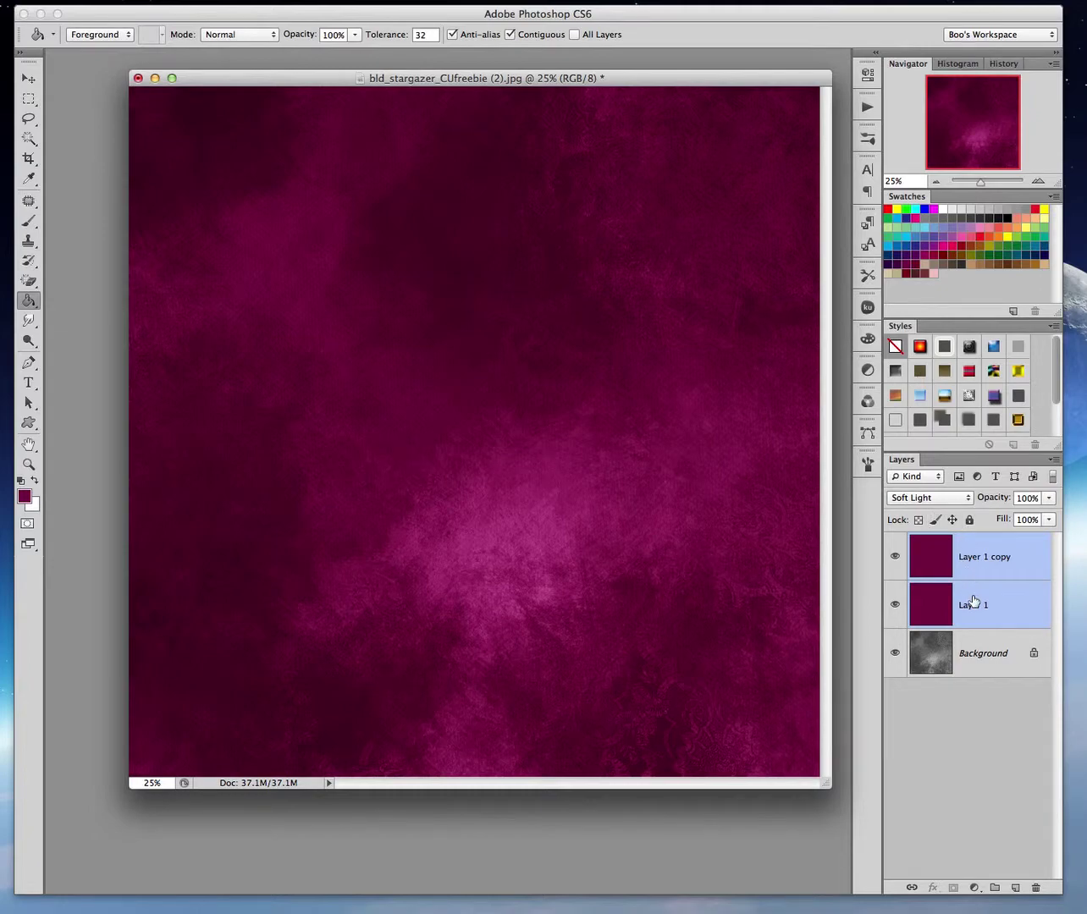
pyautogui.click(974, 602)
pyautogui.click(968, 502)
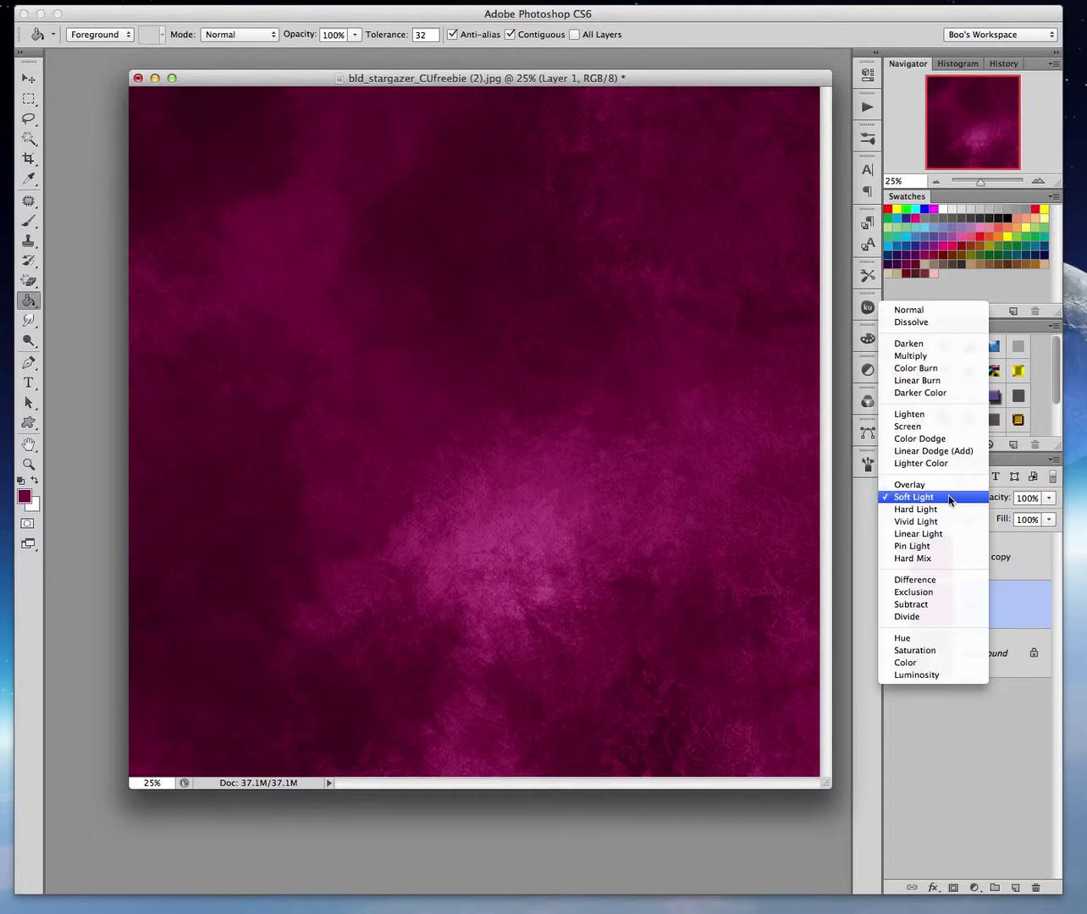
pyautogui.click(905, 370)
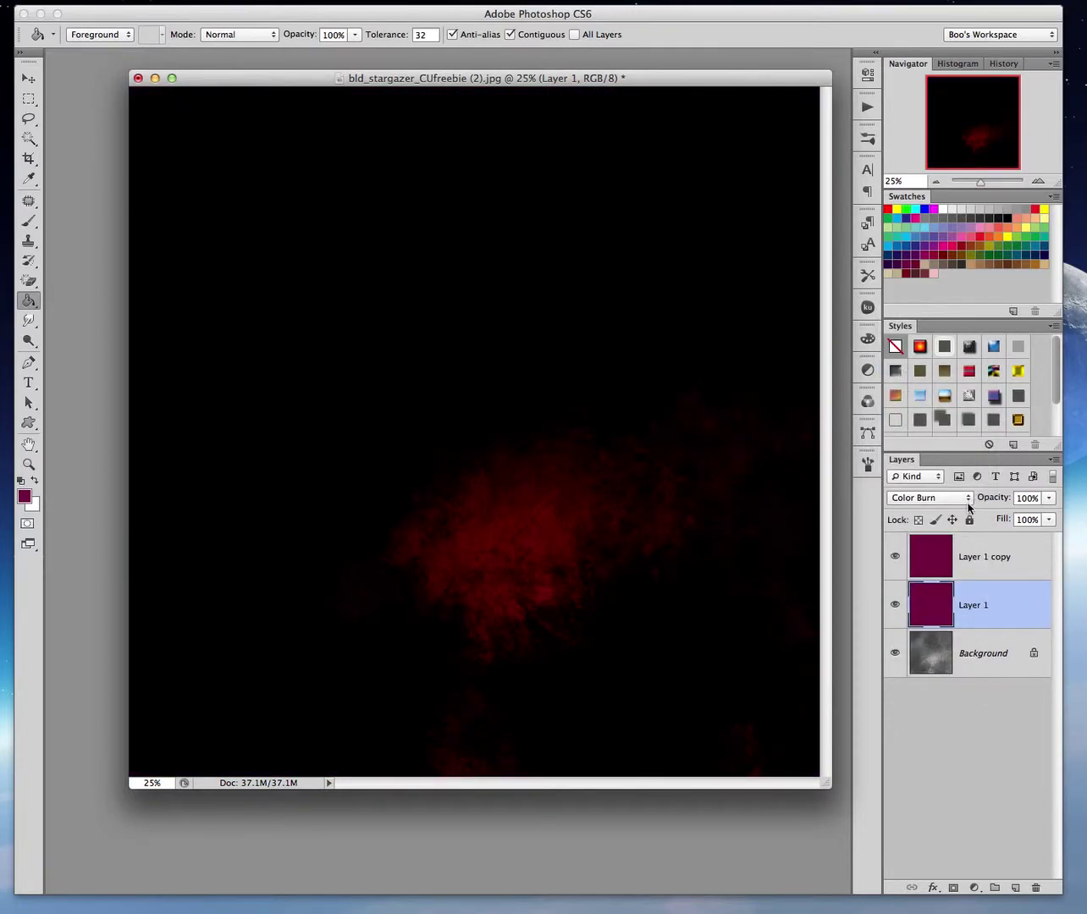
pyautogui.click(895, 556)
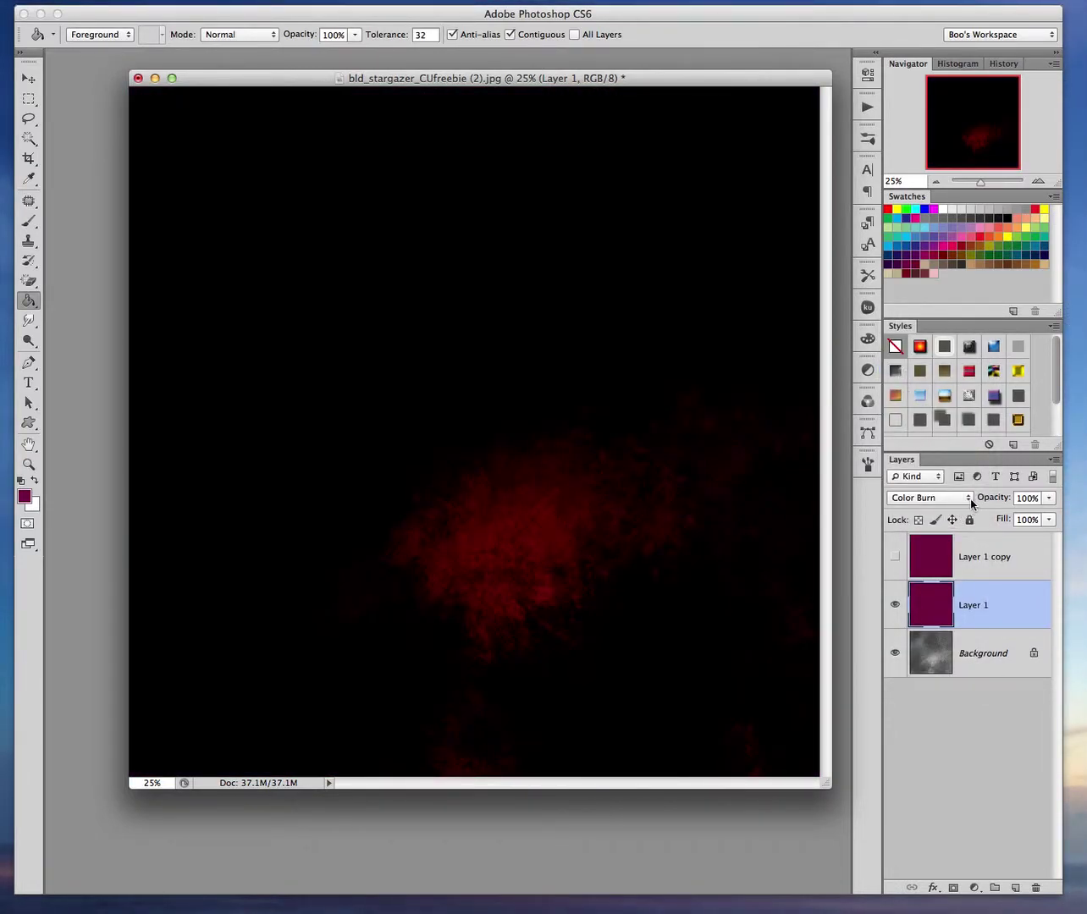
# Try the Multiply, Screen and Hard Light blend modes on Layer 1.
pyautogui.click(968, 503)
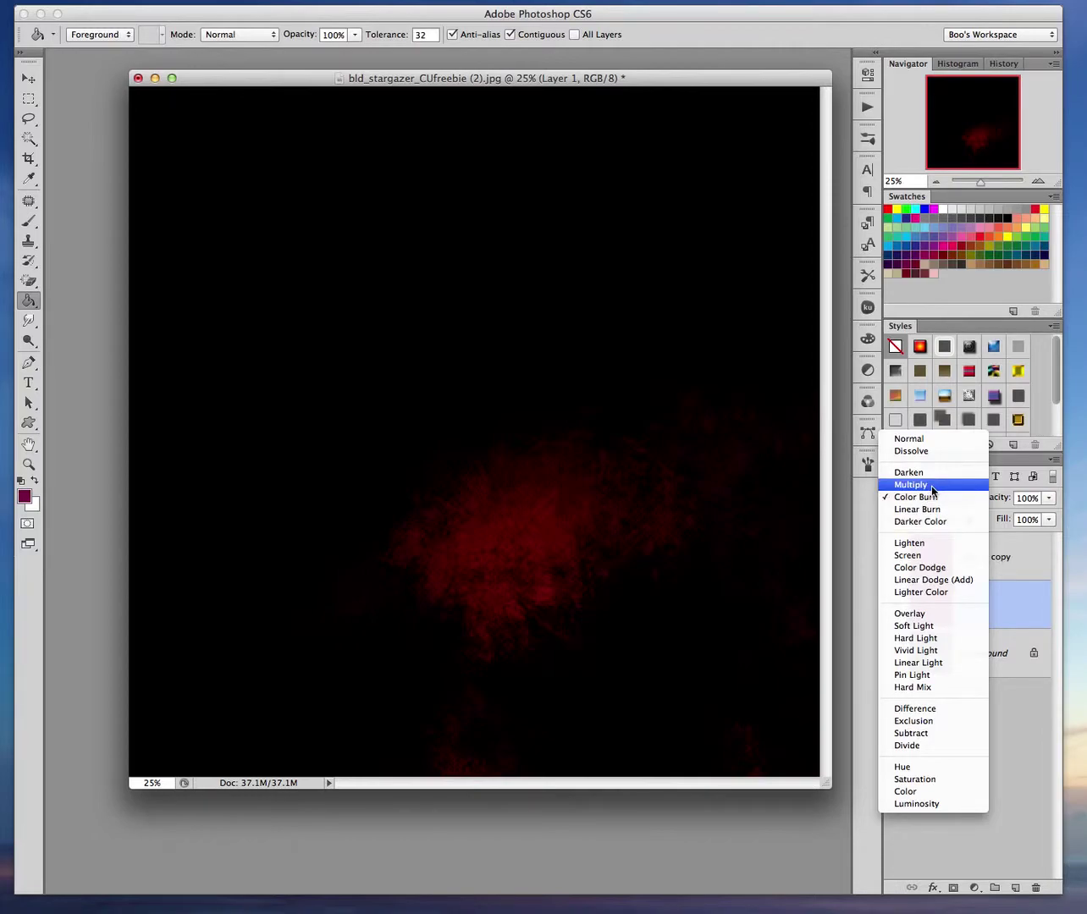
pyautogui.click(933, 485)
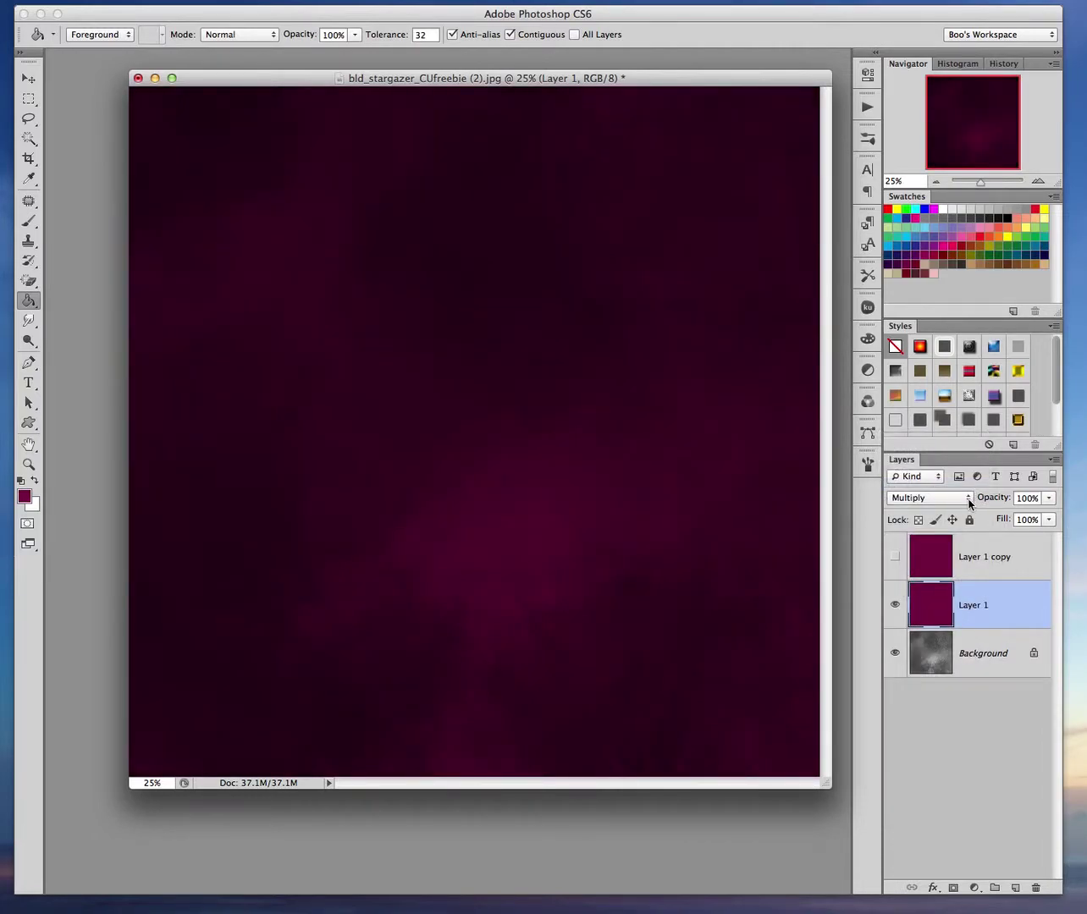
pyautogui.click(969, 503)
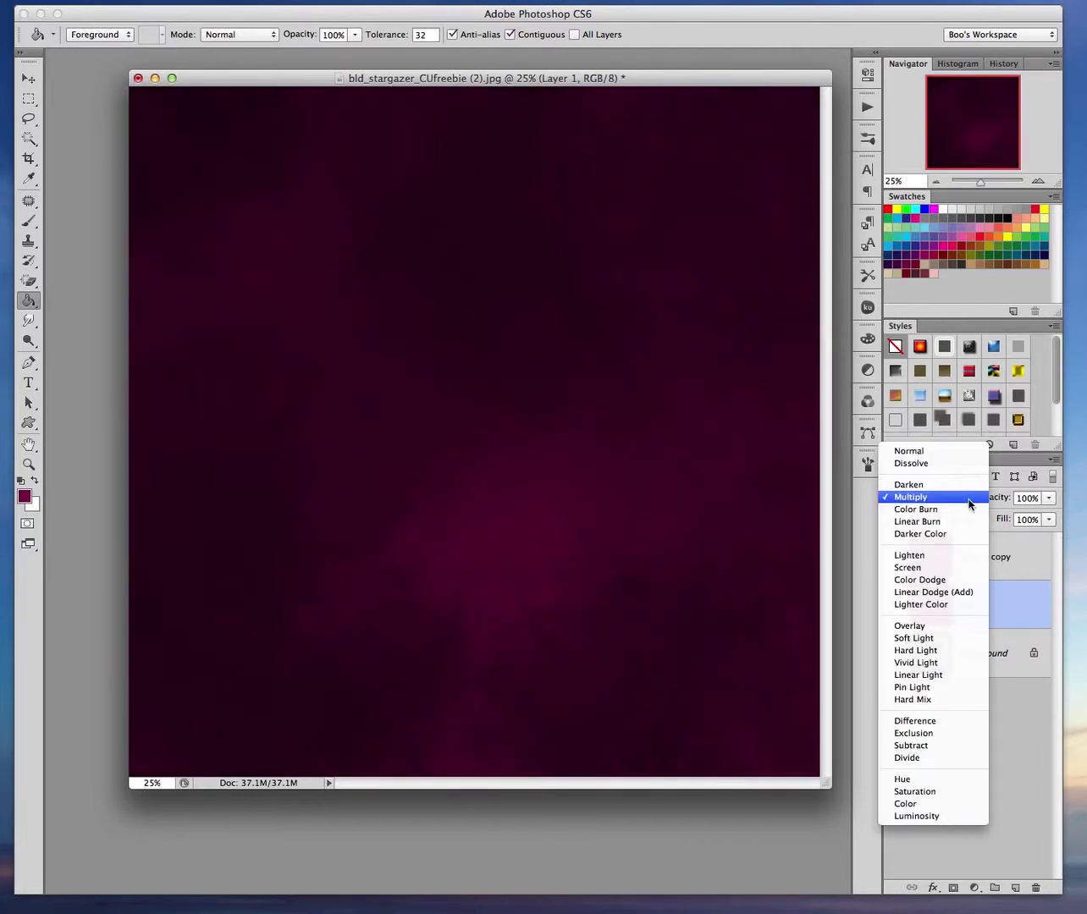
pyautogui.click(937, 567)
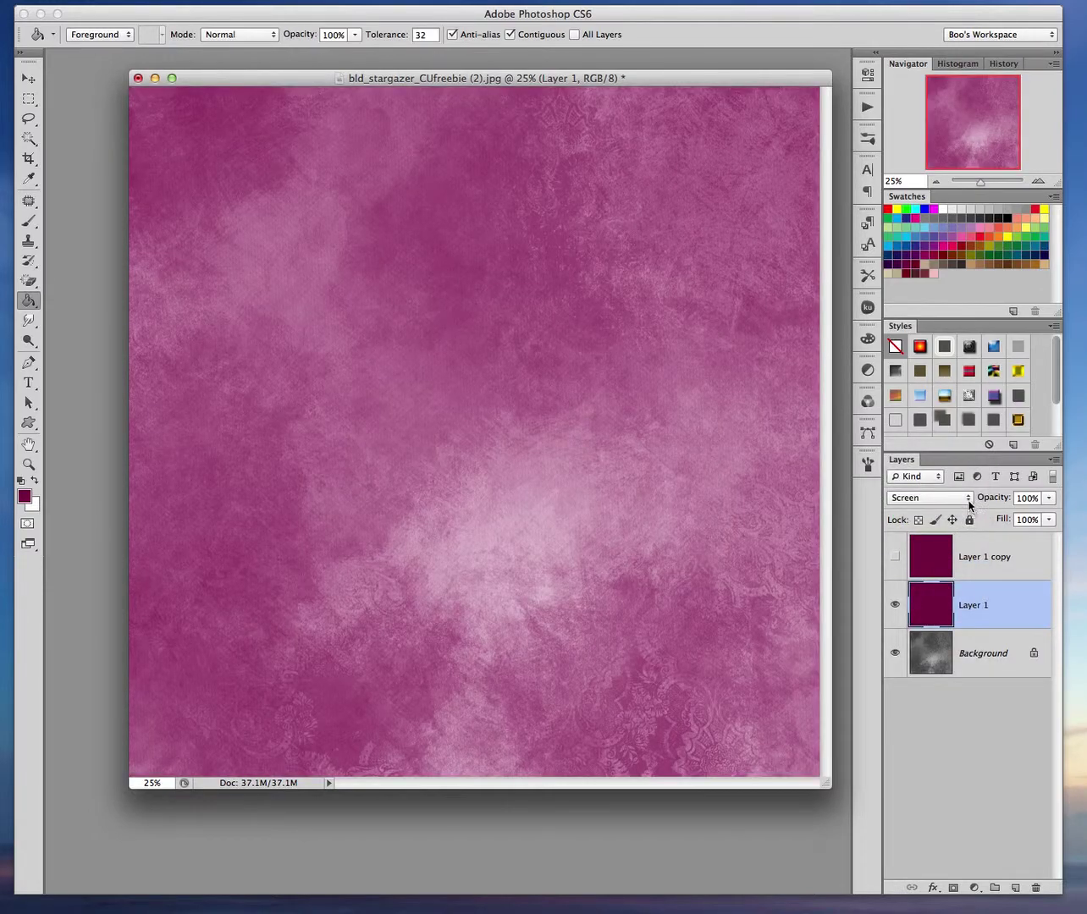
pyautogui.click(969, 500)
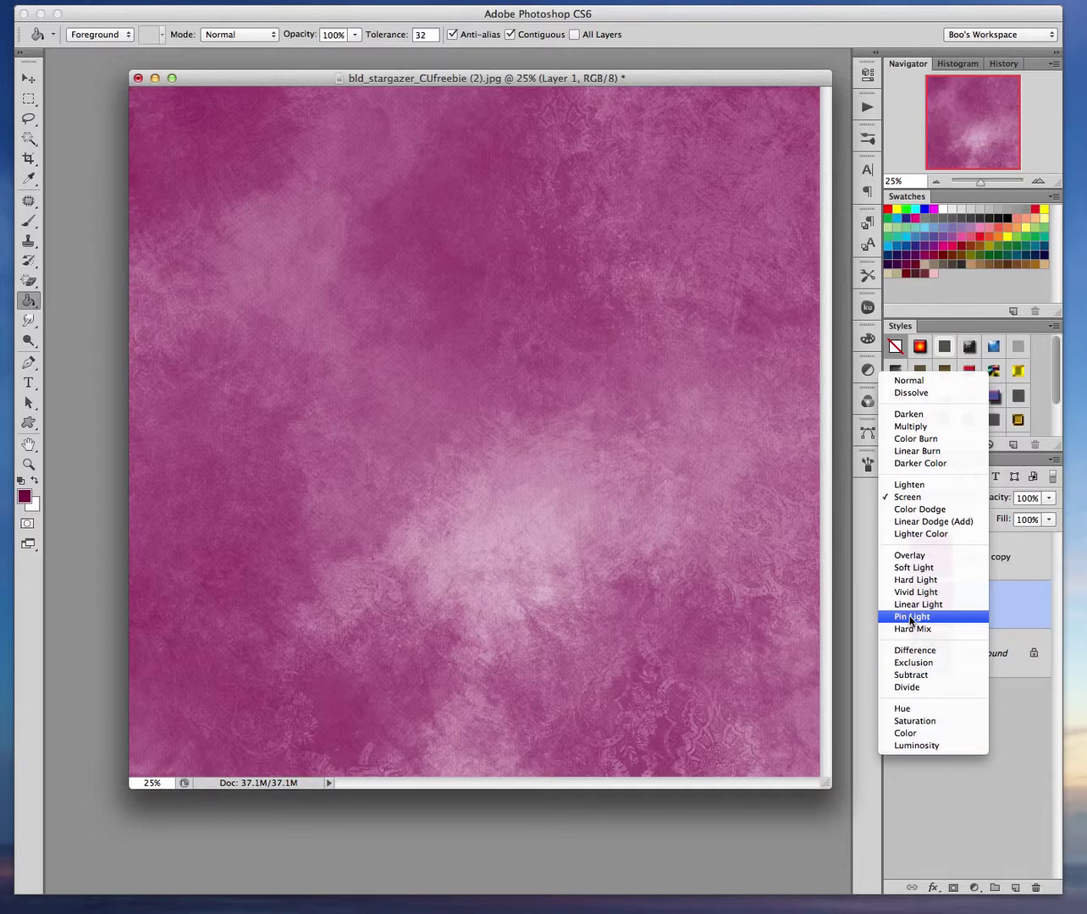
pyautogui.click(905, 581)
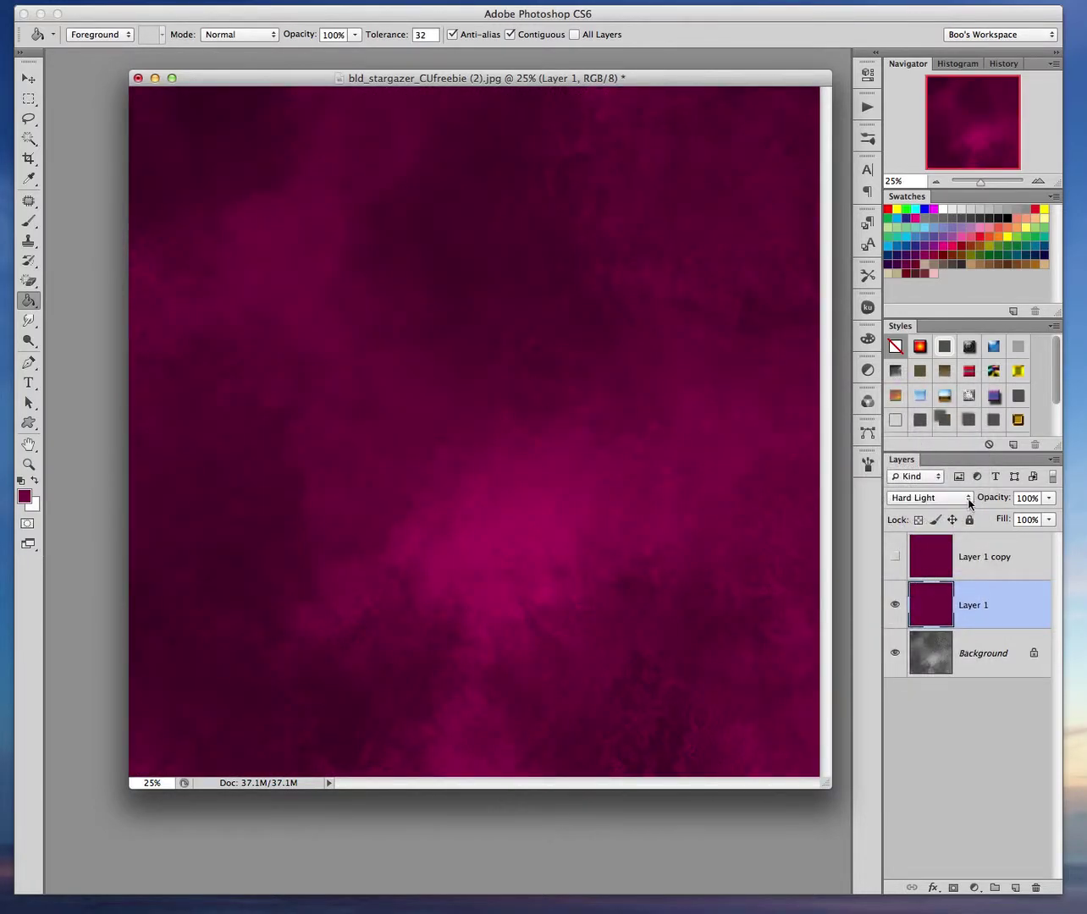
# Set Layer 1's blend mode back to Soft Light and show Layer 1 copy again.
pyautogui.click(968, 500)
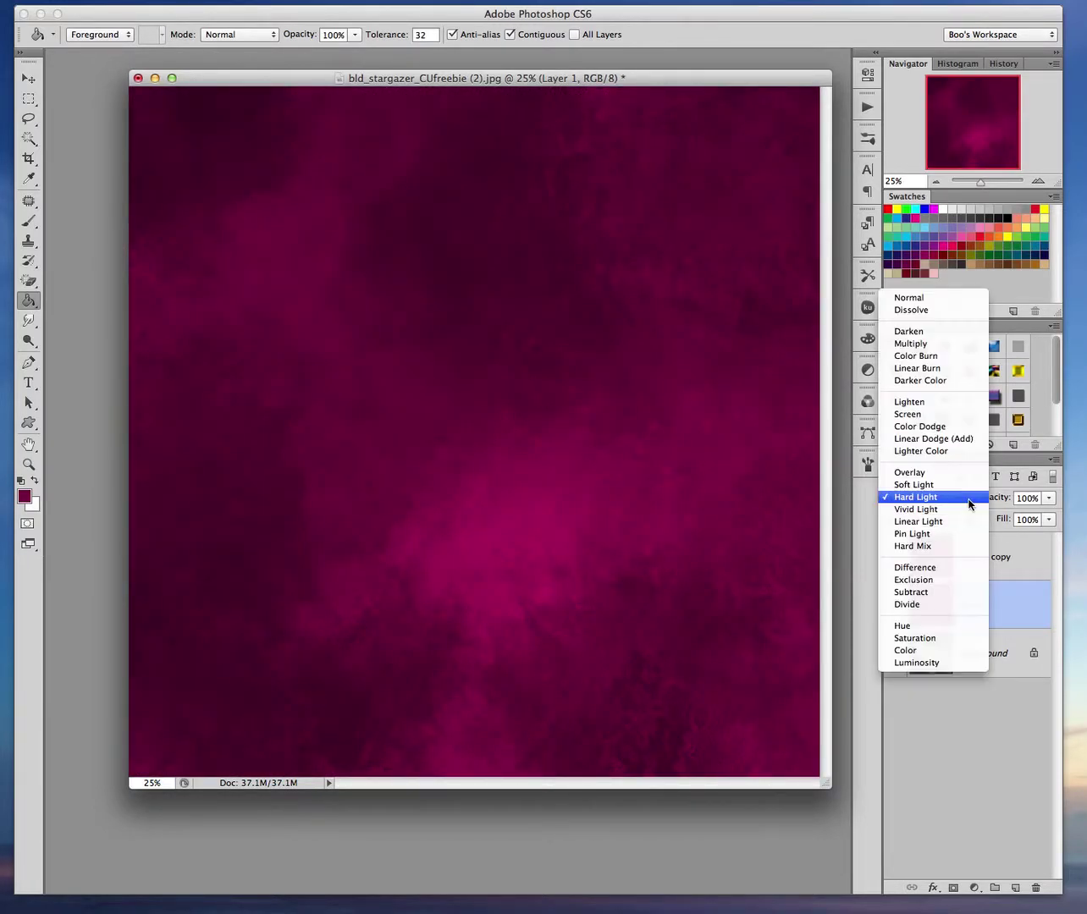
pyautogui.click(912, 484)
pyautogui.click(895, 558)
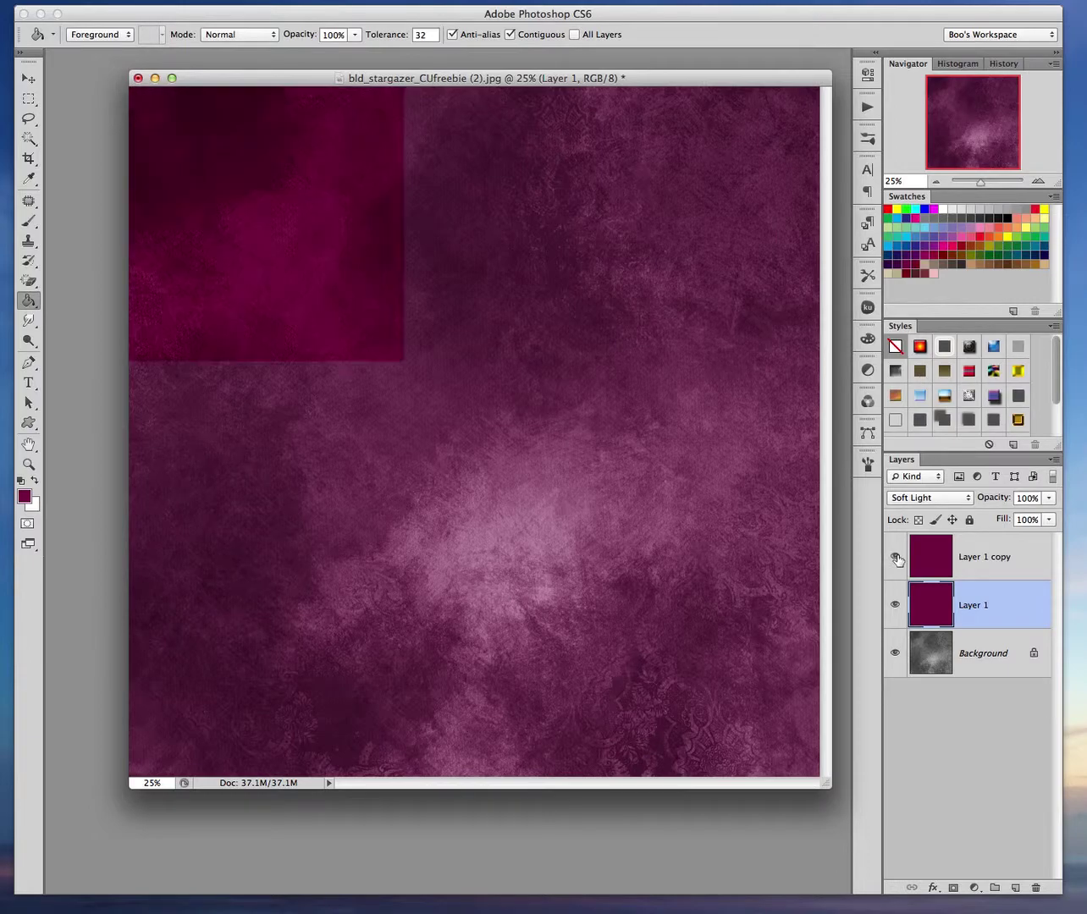
# Delete both burgundy fill layers, keeping only the Background layer.
pyautogui.keyDown('shift'); pyautogui.click(978, 555); pyautogui.keyUp('shift')
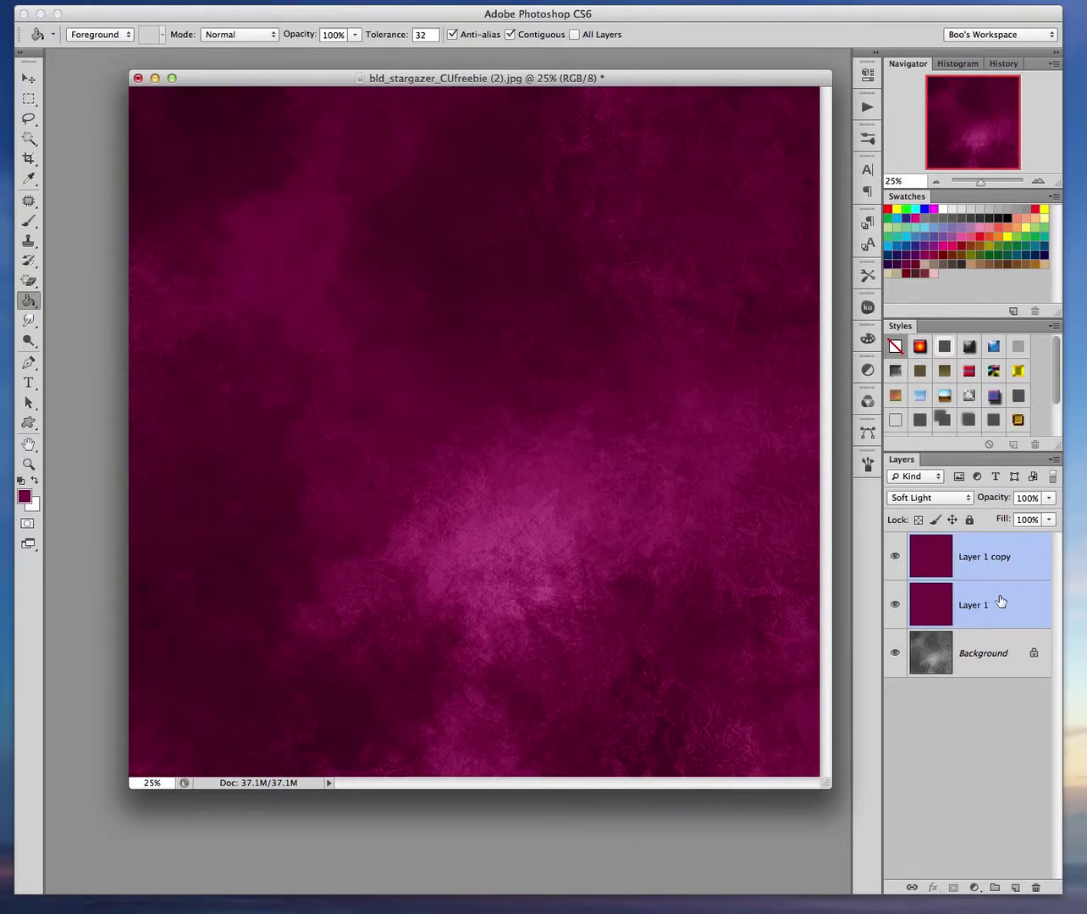
pyautogui.moveTo(1025, 630); pyautogui.dragTo(1034, 886)
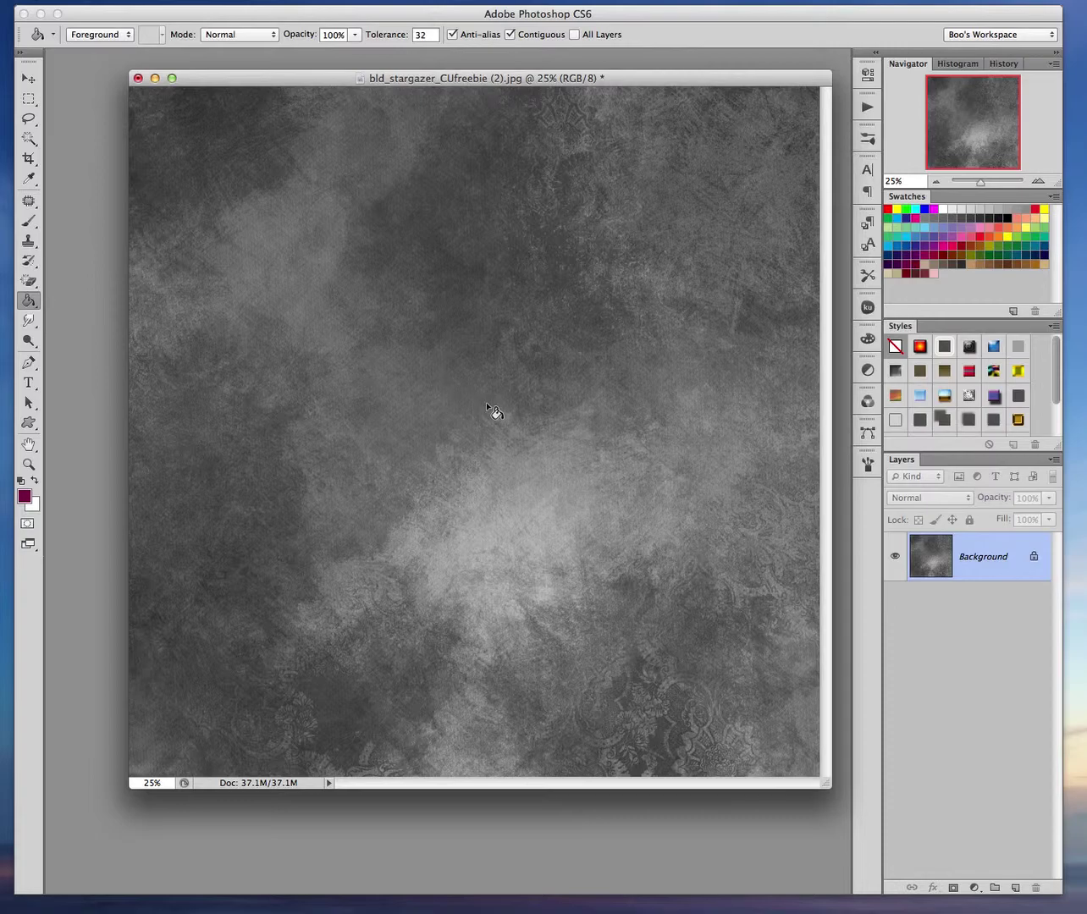
# Create a new layer and paint a short burgundy stroke at the texture's upper left with a soft 342 px brush.
pyautogui.click(1016, 888)
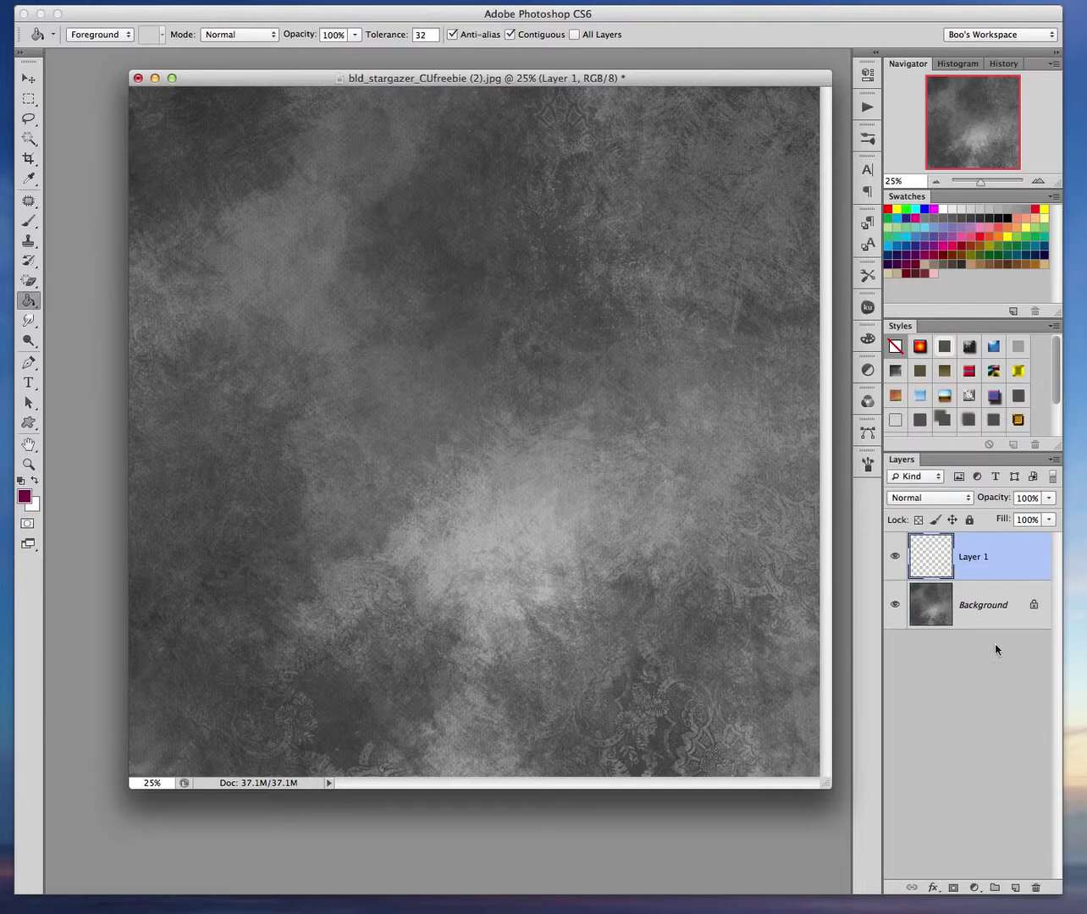
pyautogui.click(29, 222)
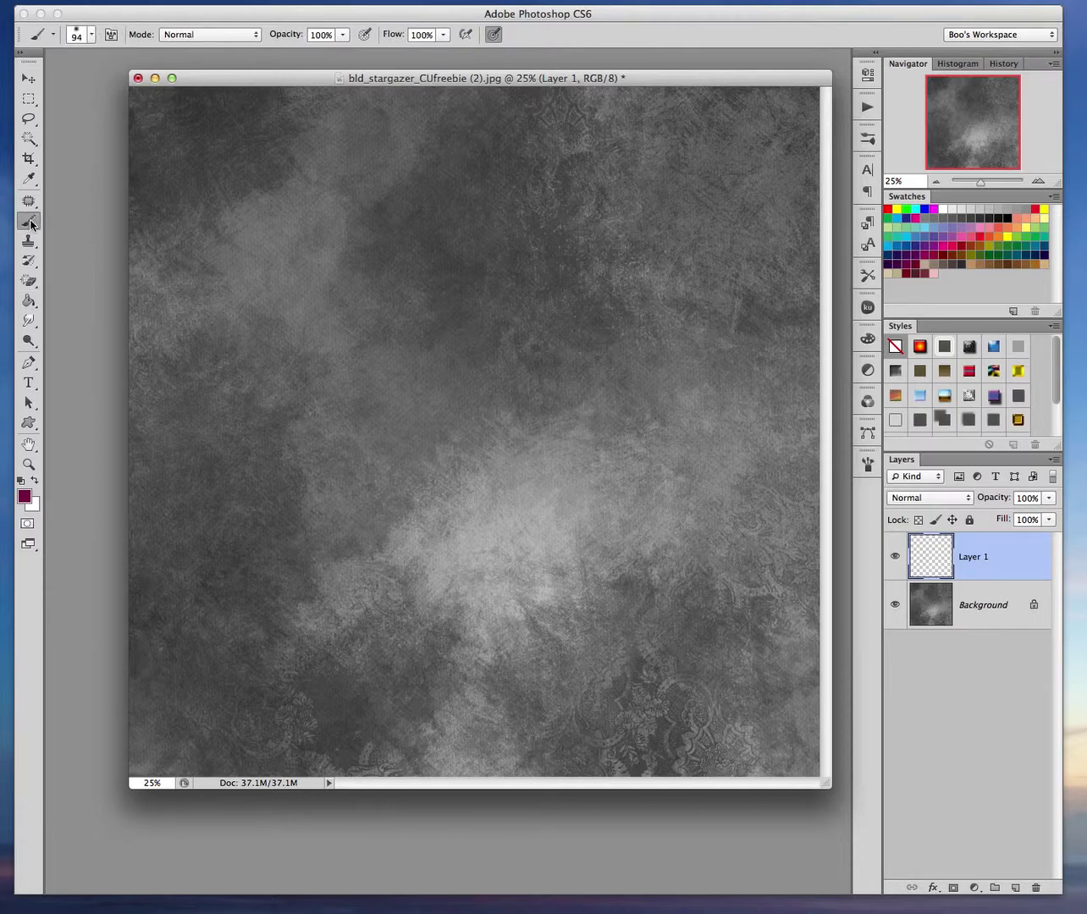
pyautogui.click(92, 36)
pyautogui.moveTo(188, 159)
pyautogui.mouseDown()
pyautogui.moveTo(191, 230)
pyautogui.moveTo(184, 151)
pyautogui.moveTo(185, 161)
pyautogui.mouseUp()
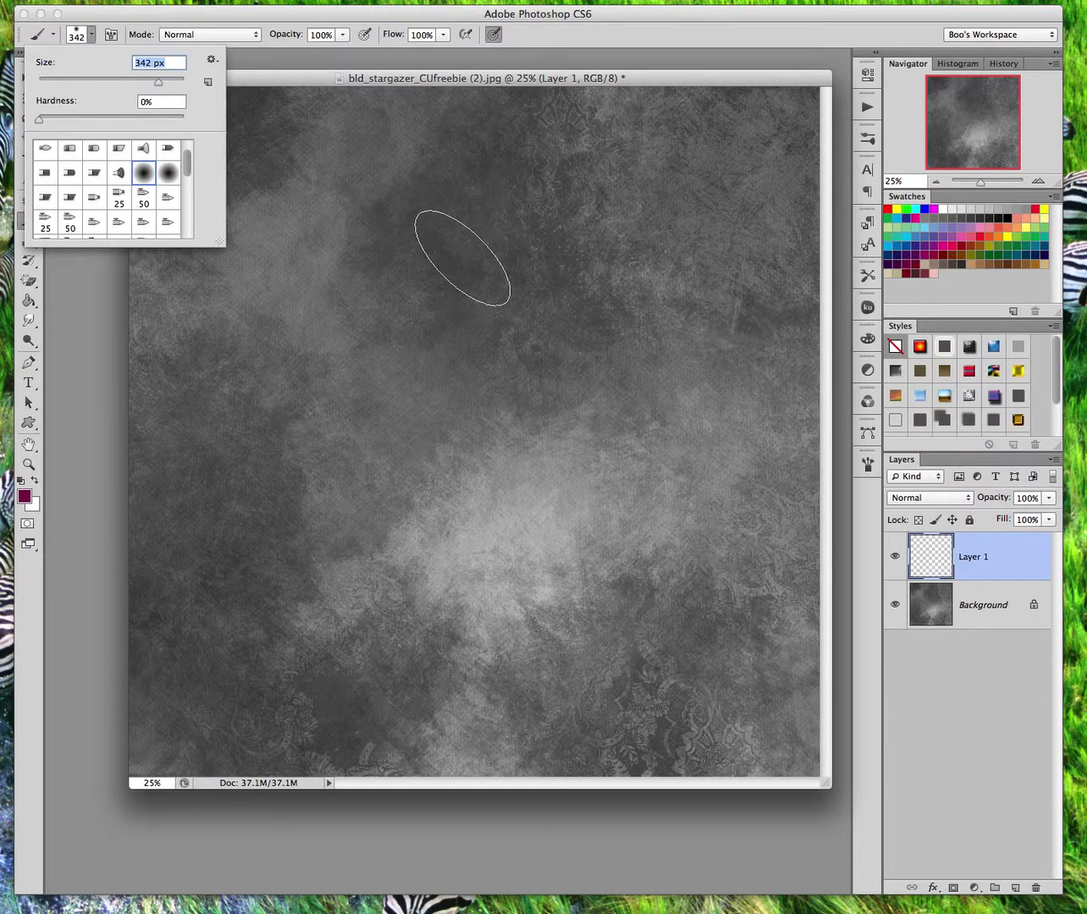
pyautogui.click(369, 147)
pyautogui.moveTo(367, 146); pyautogui.dragTo(293, 222)
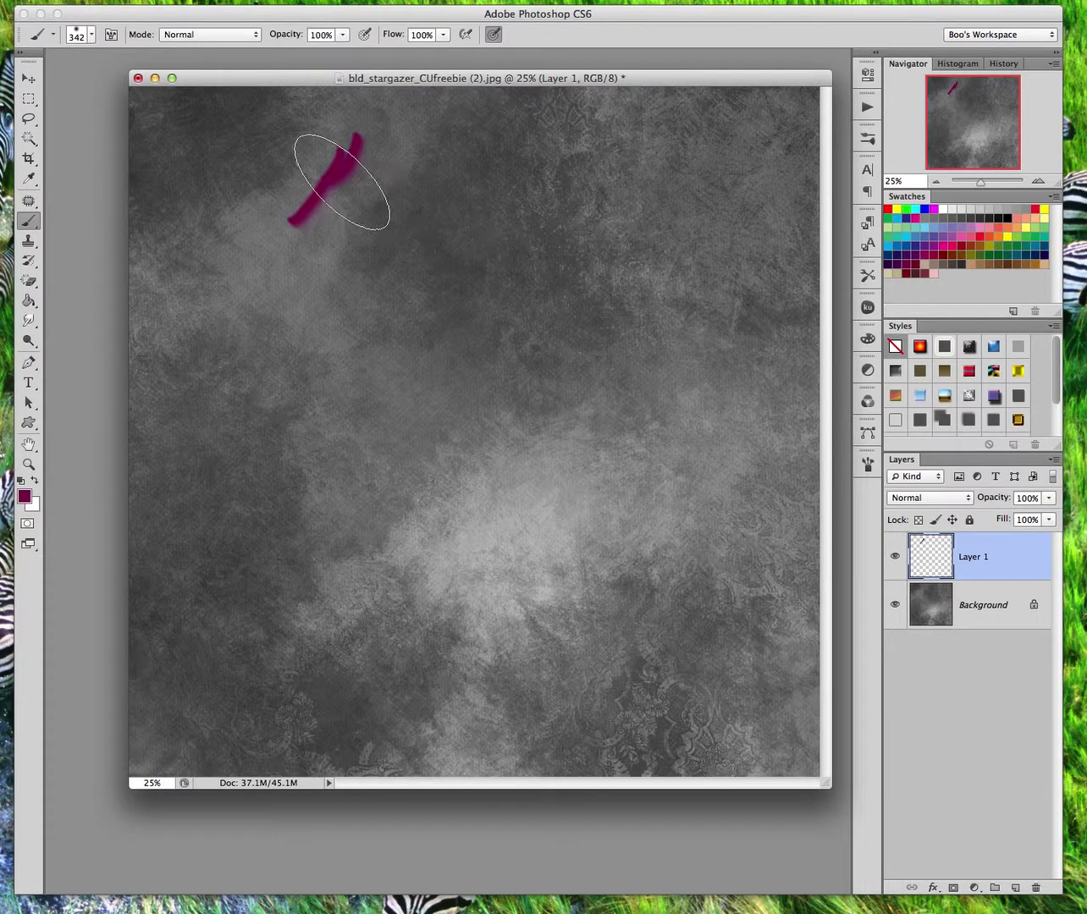
# Choose the 300 px bristle fan brush and paint broad burgundy strokes diagonally across the upper half of the texture.
pyautogui.click(92, 36)
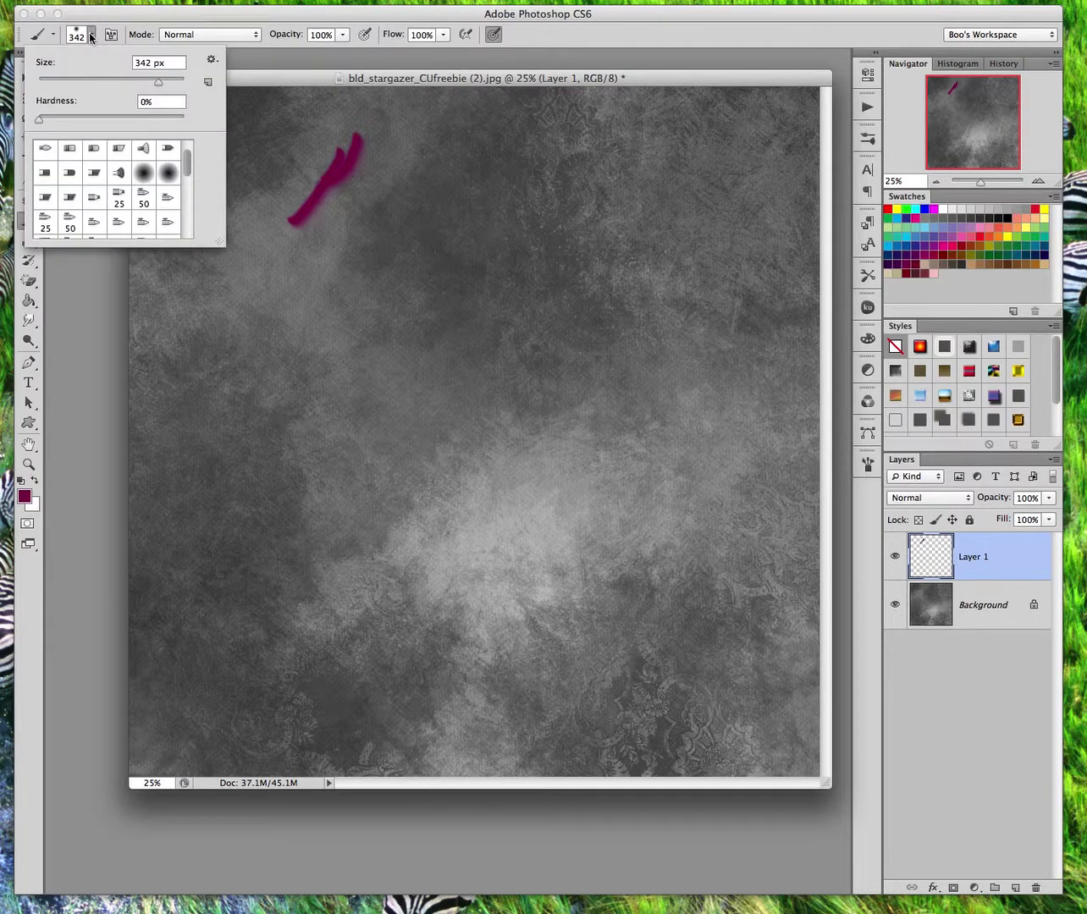
pyautogui.click(121, 176)
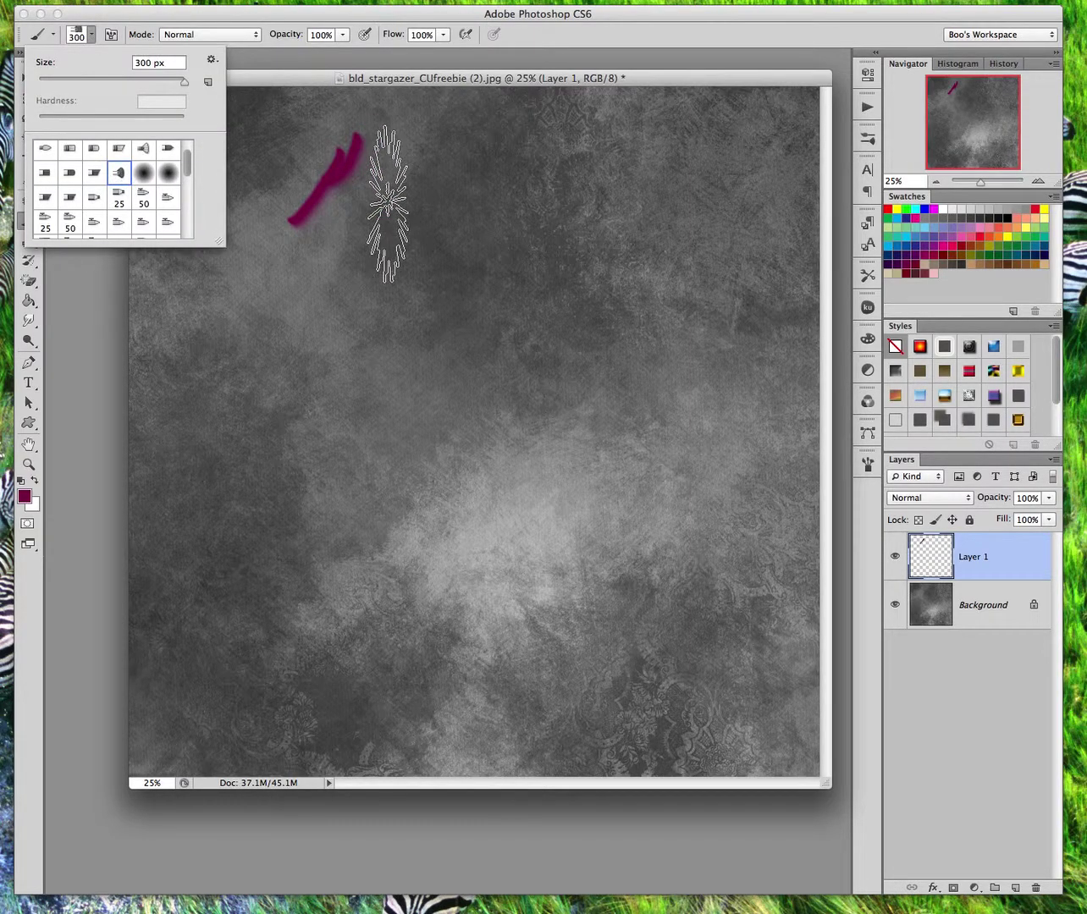
pyautogui.click(297, 383)
pyautogui.moveTo(297, 384)
pyautogui.mouseDown()
pyautogui.moveTo(440, 322)
pyautogui.moveTo(408, 313)
pyautogui.moveTo(339, 174)
pyautogui.moveTo(174, 136)
pyautogui.mouseUp()
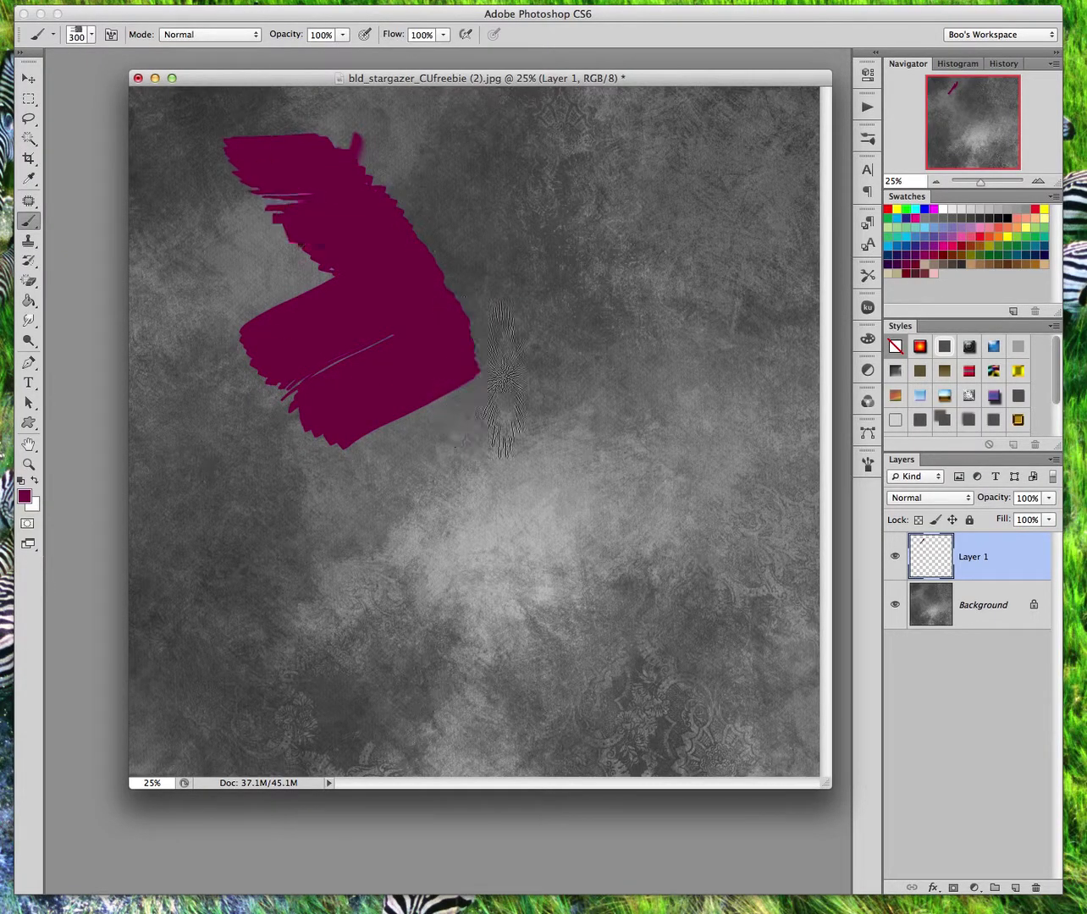
pyautogui.moveTo(461, 330)
pyautogui.mouseDown()
pyautogui.moveTo(533, 304)
pyautogui.moveTo(568, 347)
pyautogui.moveTo(508, 262)
pyautogui.mouseUp()
pyautogui.moveTo(546, 372)
pyautogui.mouseDown()
pyautogui.moveTo(569, 396)
pyautogui.moveTo(524, 430)
pyautogui.moveTo(590, 428)
pyautogui.moveTo(681, 457)
pyautogui.moveTo(698, 484)
pyautogui.mouseUp()
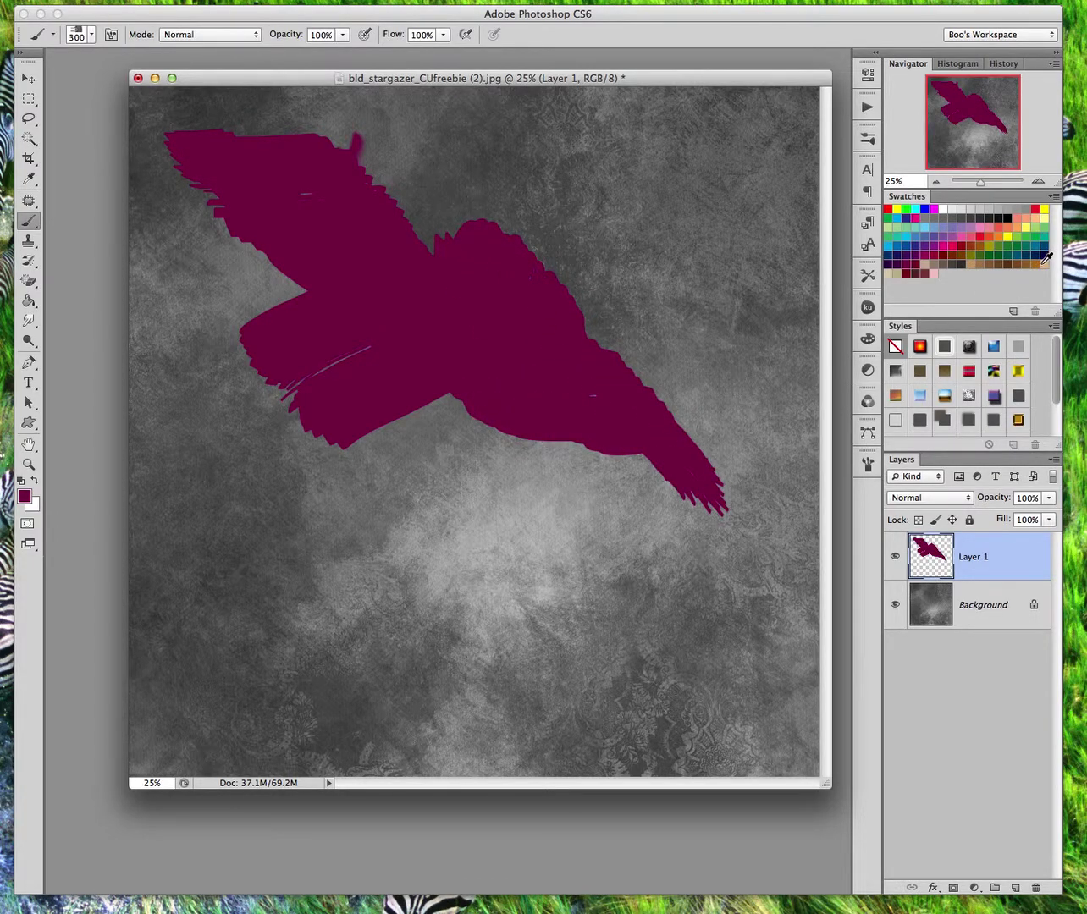
# Paint tan strokes across the texture's upper right and centre left, and light beige strokes below its centre.
pyautogui.moveTo(415, 203)
pyautogui.mouseDown()
pyautogui.moveTo(492, 198)
pyautogui.moveTo(575, 344)
pyautogui.moveTo(588, 326)
pyautogui.mouseUp()
pyautogui.moveTo(691, 355); pyautogui.dragTo(707, 368)
pyautogui.moveTo(497, 411)
pyautogui.mouseDown()
pyautogui.moveTo(496, 439)
pyautogui.moveTo(362, 481)
pyautogui.moveTo(339, 507)
pyautogui.moveTo(292, 497)
pyautogui.moveTo(265, 531)
pyautogui.mouseUp()
pyautogui.click(895, 267)
pyautogui.moveTo(525, 453); pyautogui.dragTo(492, 547)
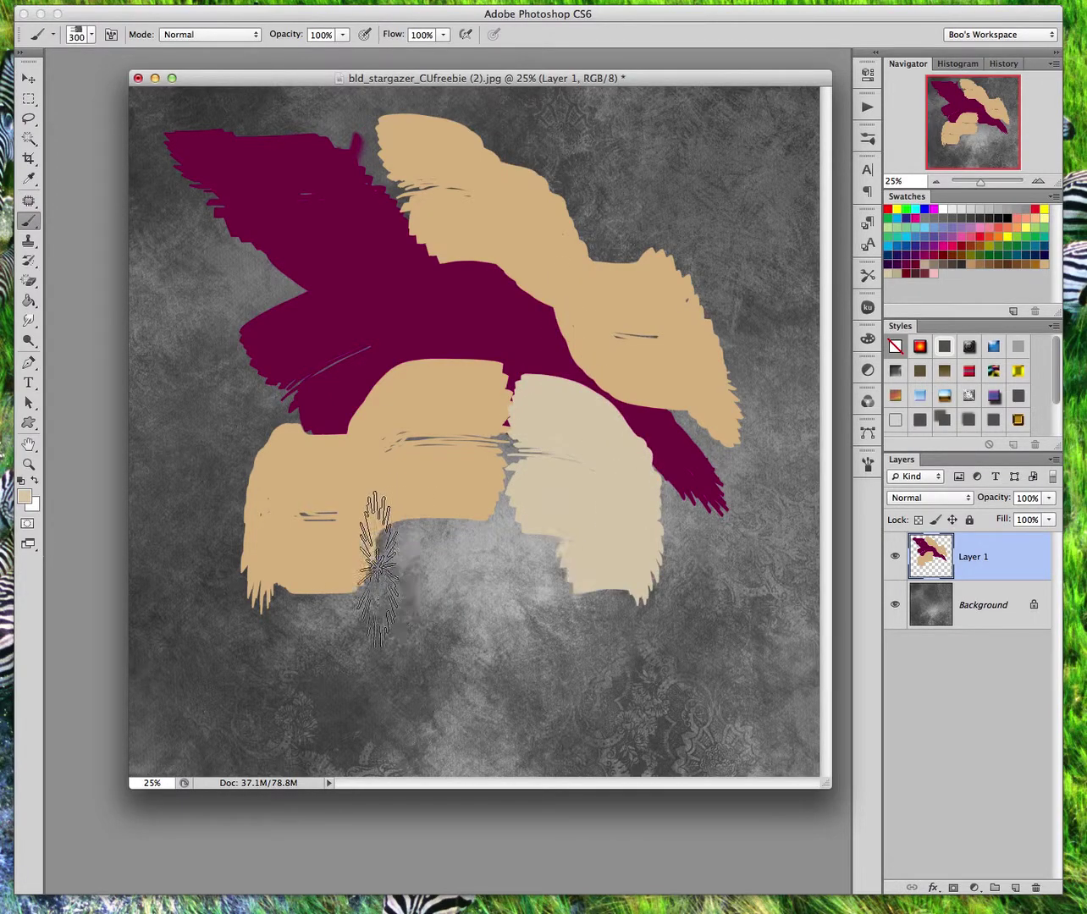
pyautogui.moveTo(379, 571); pyautogui.dragTo(387, 567)
# Paint light green strokes down the left side of the texture on Layer 1.
pyautogui.click(888, 227)
pyautogui.moveTo(255, 316)
pyautogui.mouseDown()
pyautogui.moveTo(182, 340)
pyautogui.moveTo(224, 339)
pyautogui.mouseUp()
pyautogui.moveTo(303, 457)
pyautogui.mouseDown()
pyautogui.moveTo(204, 453)
pyautogui.moveTo(279, 448)
pyautogui.moveTo(221, 473)
pyautogui.moveTo(174, 523)
pyautogui.moveTo(215, 545)
pyautogui.moveTo(168, 608)
pyautogui.mouseUp()
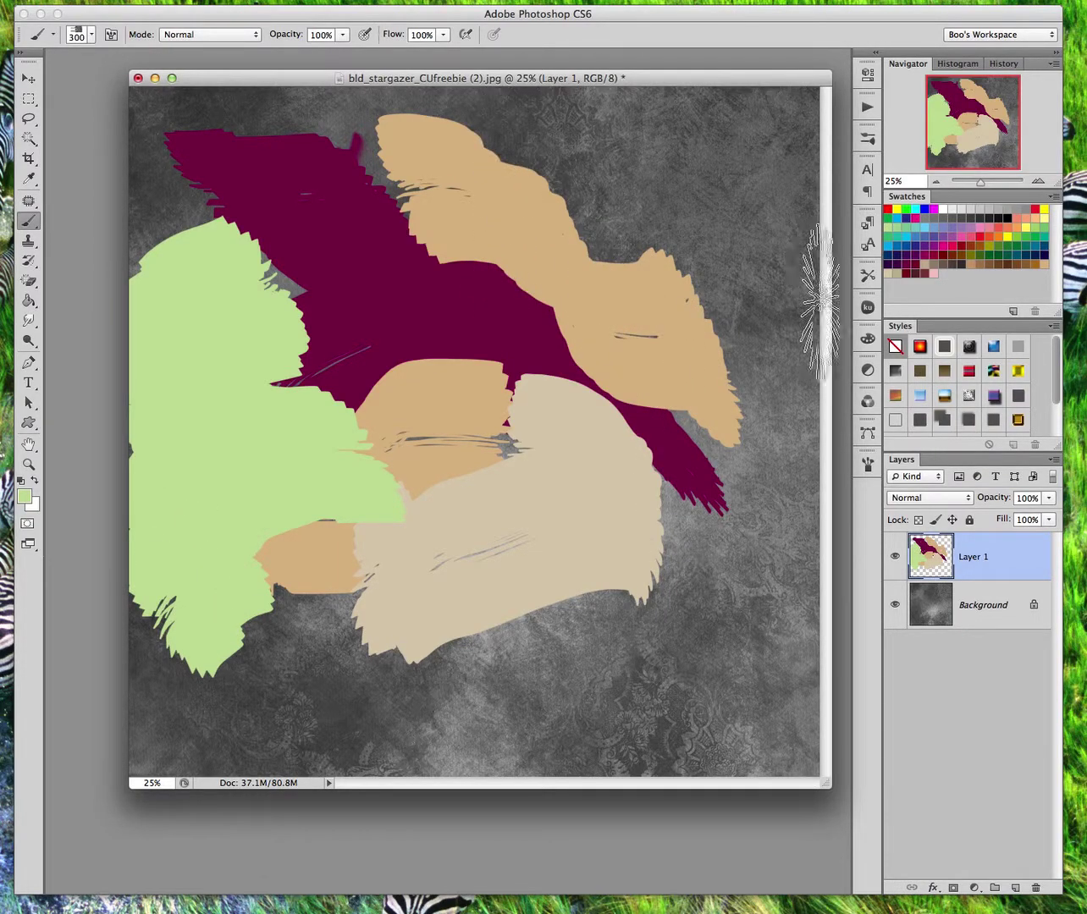
# Set the painted Layer 1 to the Soft Light blend mode and duplicate it.
pyautogui.click(967, 499)
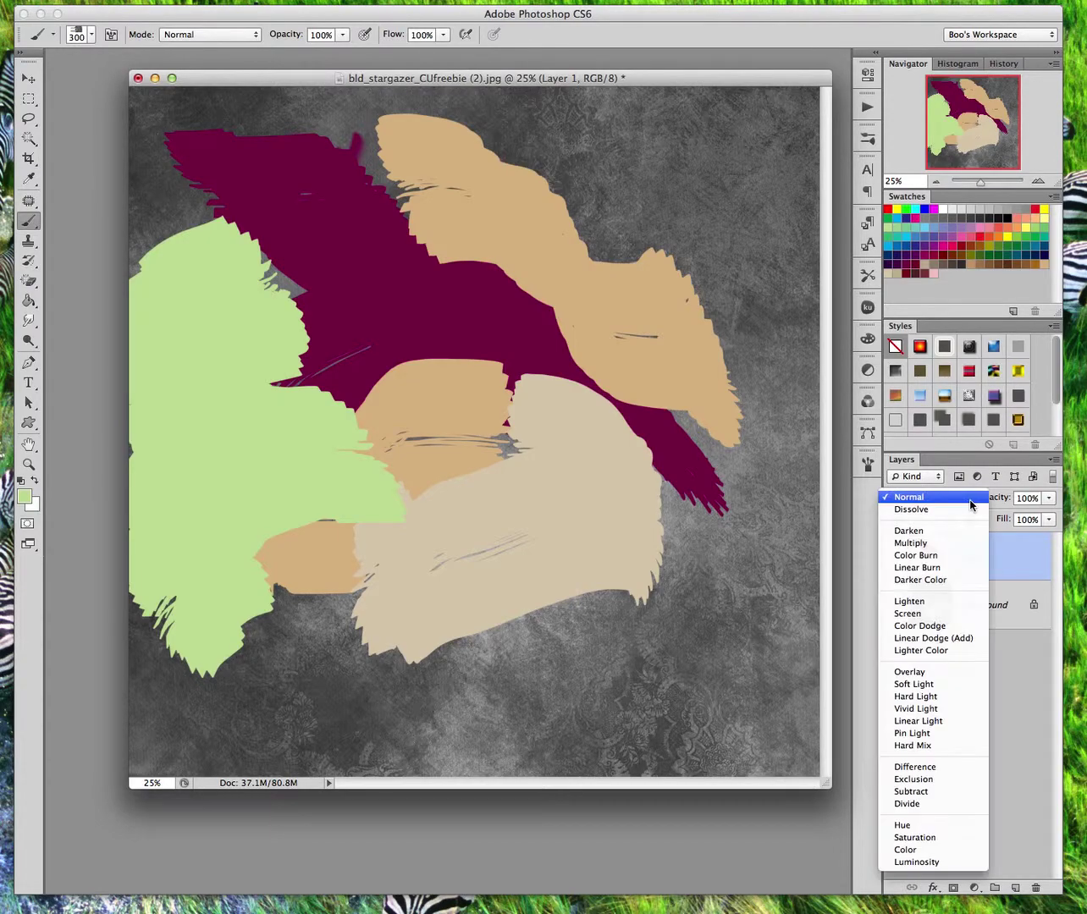
pyautogui.click(939, 683)
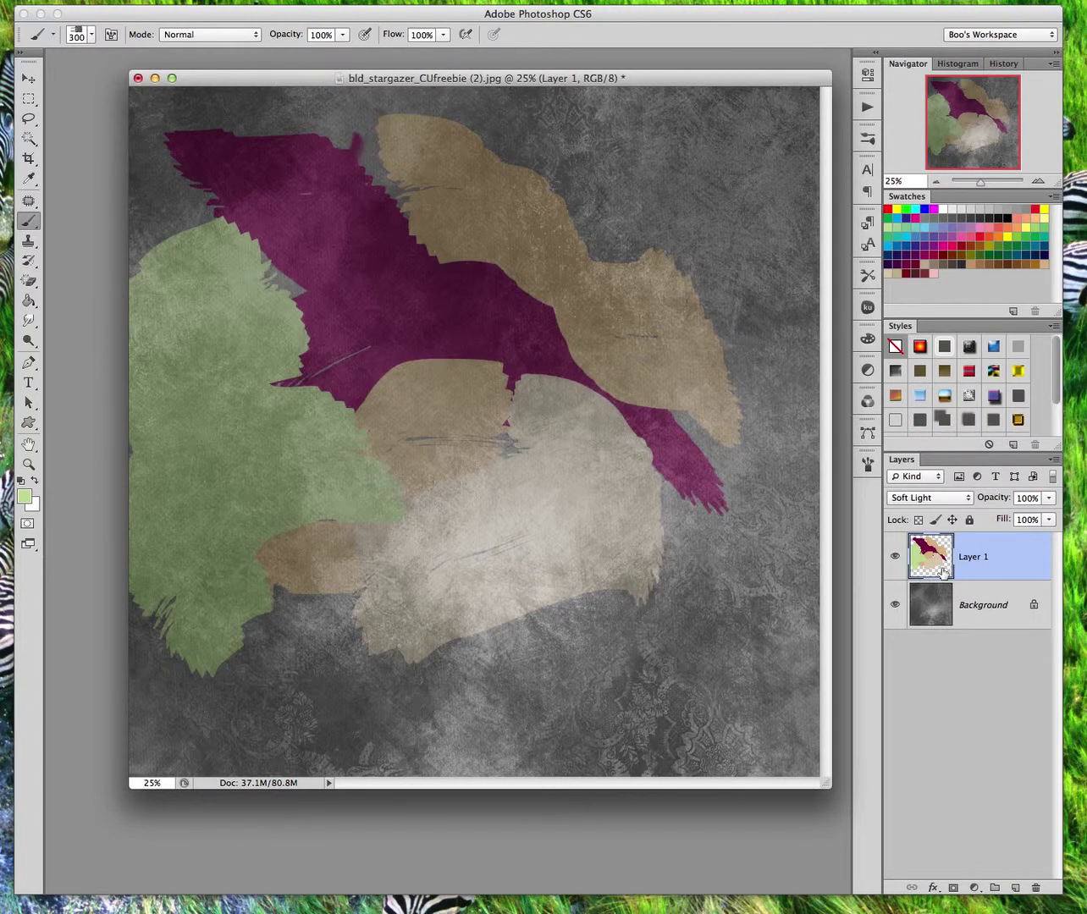
pyautogui.moveTo(998, 583); pyautogui.dragTo(1015, 886)
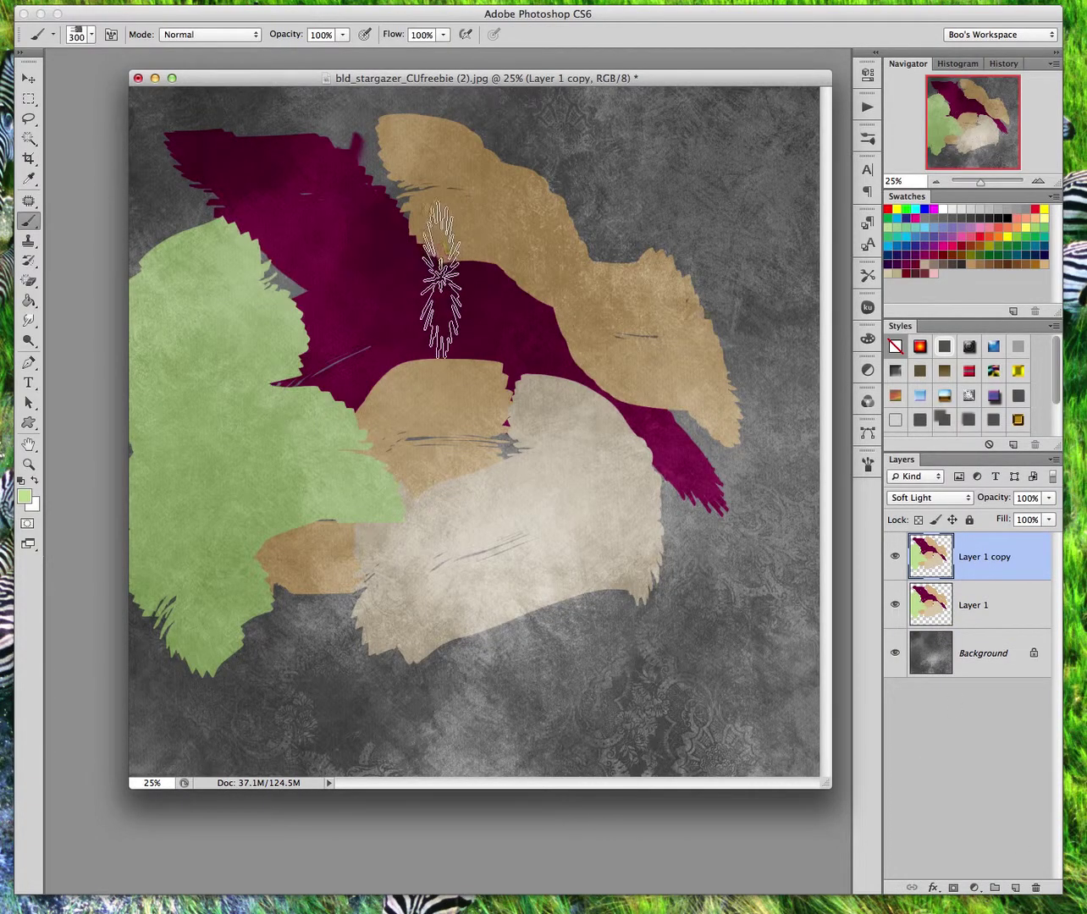
# Choose a soft round 300 px brush and paint light green over the upper-left burgundy area on Layer 1 copy.
pyautogui.click(94, 35)
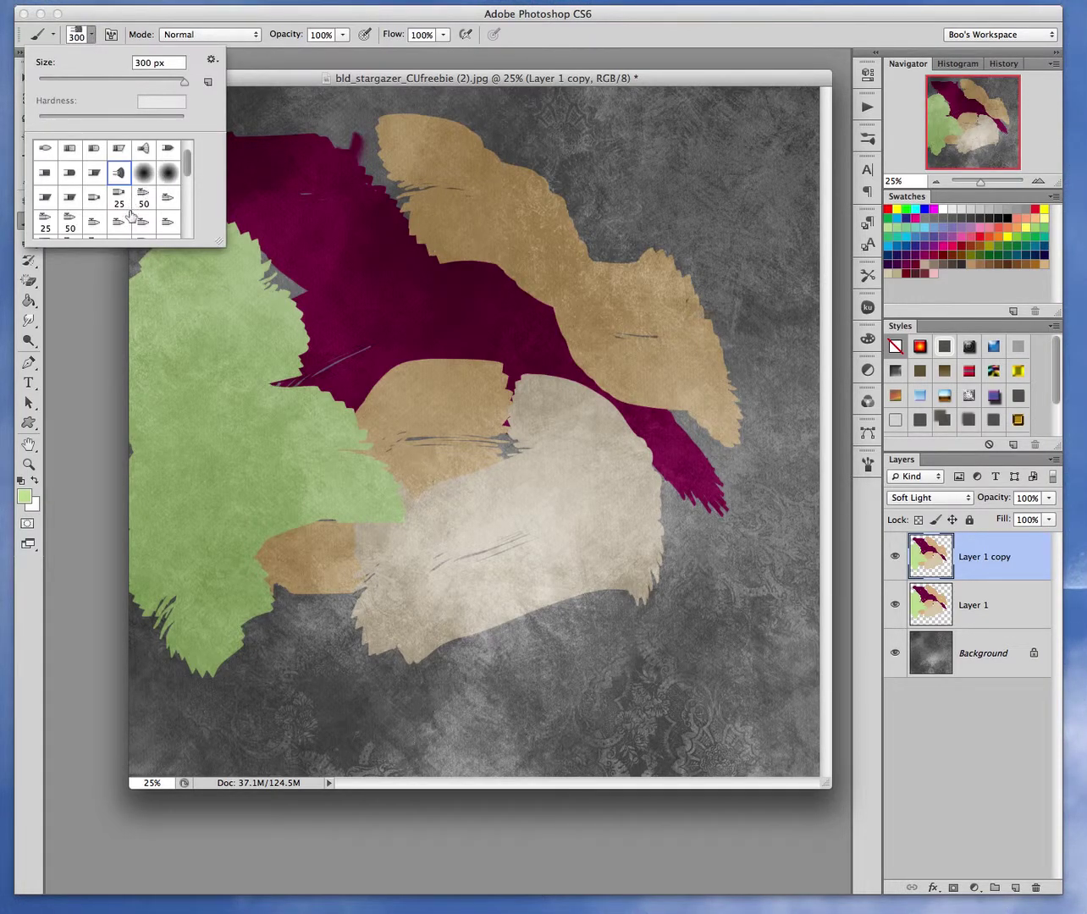
pyautogui.scroll(1, 89, 206)
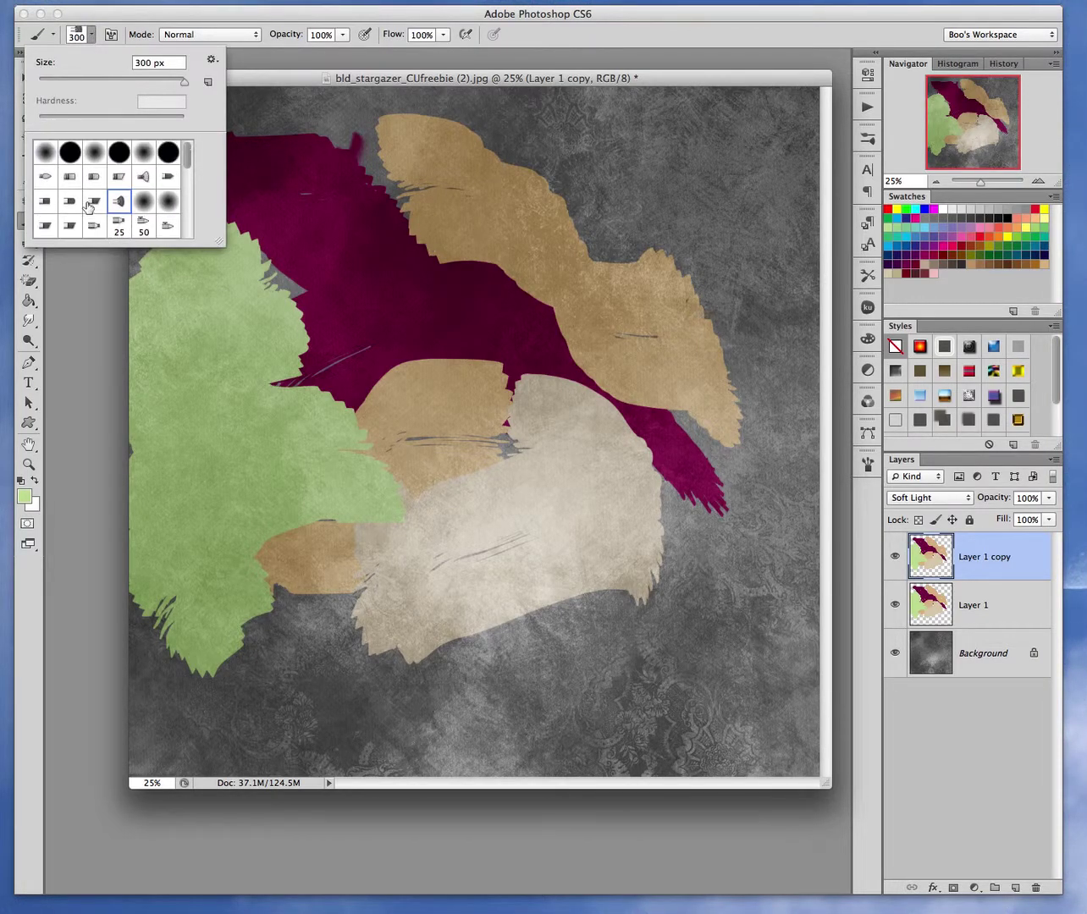
pyautogui.click(96, 154)
pyautogui.moveTo(459, 262)
pyautogui.mouseDown()
pyautogui.moveTo(361, 168)
pyautogui.moveTo(401, 227)
pyautogui.moveTo(406, 201)
pyautogui.moveTo(333, 155)
pyautogui.moveTo(225, 122)
pyautogui.moveTo(183, 146)
pyautogui.moveTo(221, 229)
pyautogui.mouseUp()
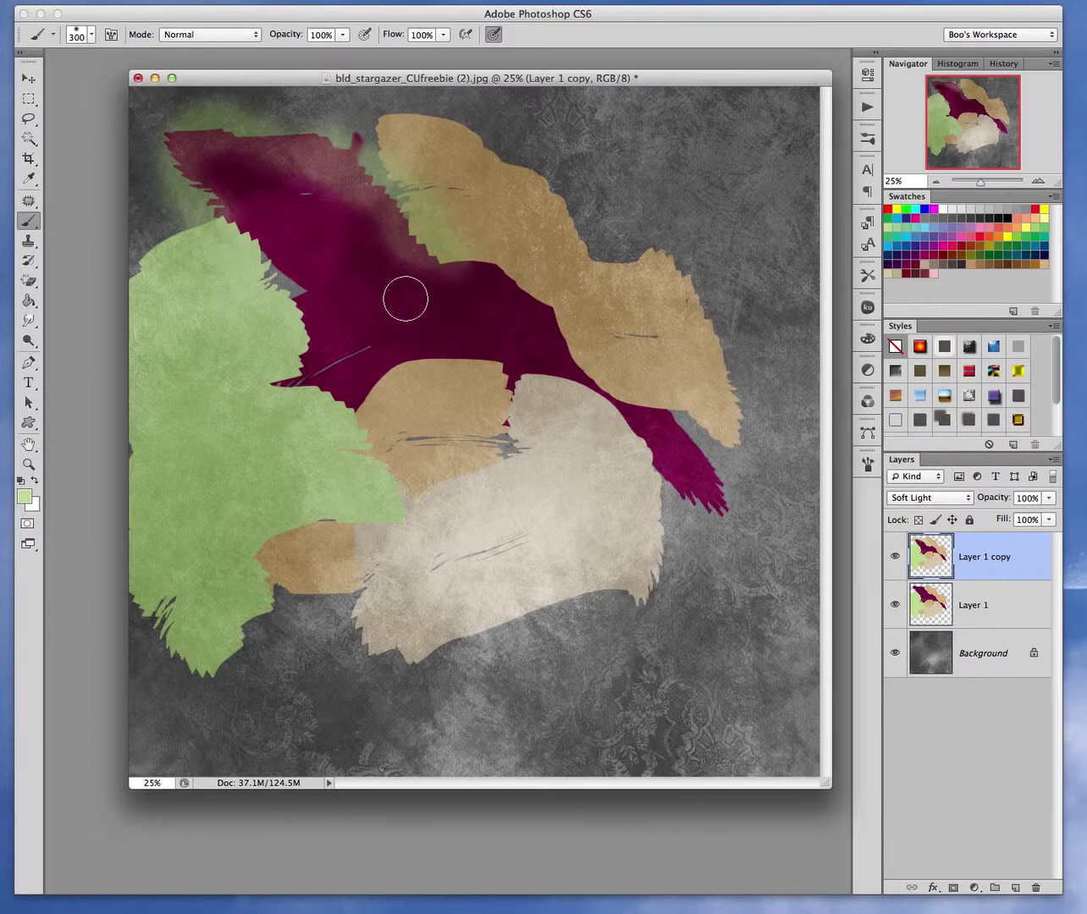
# Hide Layer 1 and paint light green over the centre and upper areas of the texture on Layer 1 copy.
pyautogui.click(894, 607)
pyautogui.moveTo(407, 230)
pyautogui.mouseDown()
pyautogui.moveTo(257, 151)
pyautogui.moveTo(223, 166)
pyautogui.moveTo(266, 278)
pyautogui.moveTo(291, 291)
pyautogui.moveTo(242, 225)
pyautogui.moveTo(278, 339)
pyautogui.moveTo(274, 359)
pyautogui.moveTo(335, 390)
pyautogui.moveTo(268, 377)
pyautogui.moveTo(302, 401)
pyautogui.moveTo(367, 370)
pyautogui.moveTo(412, 384)
pyautogui.moveTo(507, 369)
pyautogui.moveTo(523, 458)
pyautogui.moveTo(417, 488)
pyautogui.mouseUp()
pyautogui.moveTo(391, 556)
pyautogui.mouseDown()
pyautogui.moveTo(298, 590)
pyautogui.moveTo(354, 614)
pyautogui.moveTo(337, 657)
pyautogui.moveTo(490, 659)
pyautogui.moveTo(455, 639)
pyautogui.moveTo(582, 592)
pyautogui.moveTo(634, 589)
pyautogui.moveTo(618, 568)
pyautogui.moveTo(636, 482)
pyautogui.moveTo(679, 514)
pyautogui.moveTo(667, 501)
pyautogui.moveTo(694, 451)
pyautogui.moveTo(672, 417)
pyautogui.moveTo(606, 390)
pyautogui.moveTo(567, 345)
pyautogui.moveTo(679, 418)
pyautogui.moveTo(664, 380)
pyautogui.moveTo(464, 264)
pyautogui.moveTo(524, 244)
pyautogui.moveTo(569, 238)
pyautogui.moveTo(689, 262)
pyautogui.moveTo(740, 293)
pyautogui.moveTo(638, 324)
pyautogui.moveTo(776, 347)
pyautogui.moveTo(749, 373)
pyautogui.moveTo(750, 405)
pyautogui.moveTo(776, 457)
pyautogui.moveTo(791, 483)
pyautogui.mouseUp()
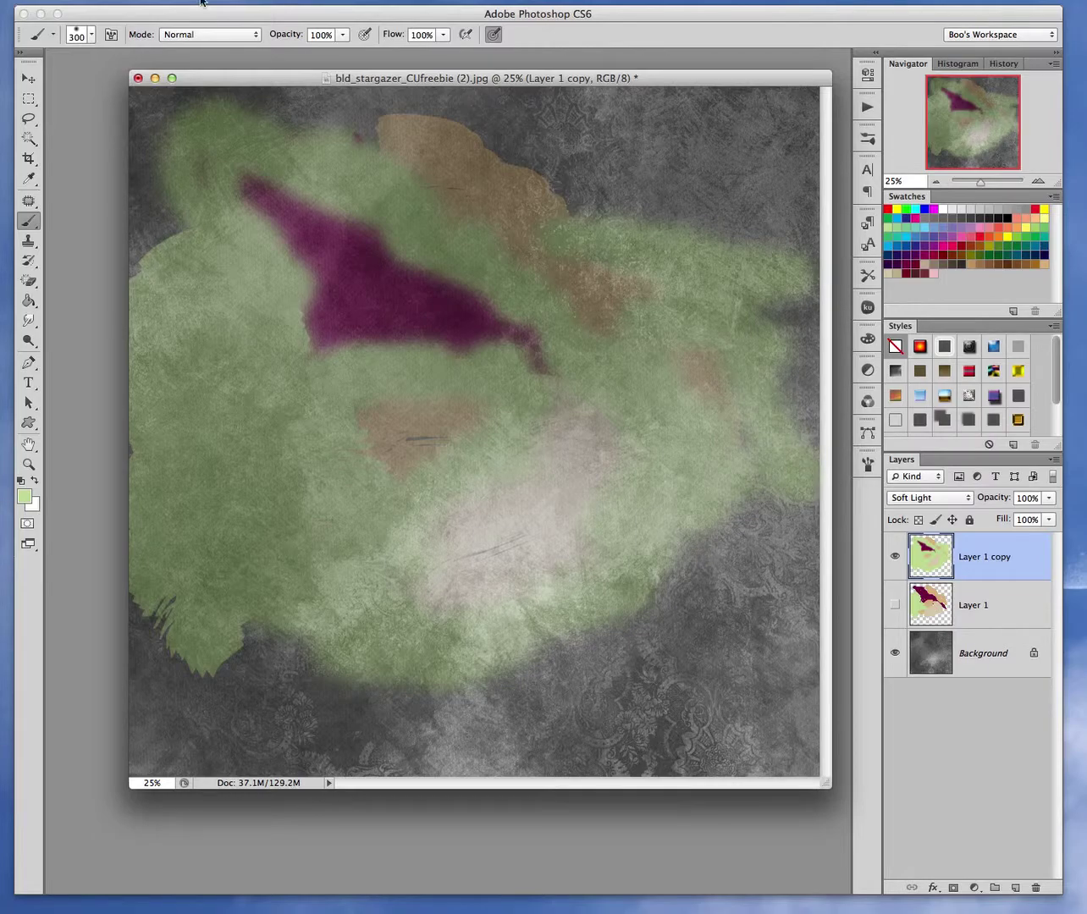
pyautogui.moveTo(352, 111)
pyautogui.mouseDown()
pyautogui.moveTo(281, 125)
pyautogui.moveTo(341, 105)
pyautogui.moveTo(182, 110)
pyautogui.moveTo(149, 99)
pyautogui.moveTo(141, 129)
pyautogui.moveTo(157, 319)
pyautogui.moveTo(159, 155)
pyautogui.moveTo(203, 187)
pyautogui.moveTo(193, 212)
pyautogui.moveTo(154, 160)
pyautogui.moveTo(381, 135)
pyautogui.moveTo(346, 124)
pyautogui.moveTo(426, 100)
pyautogui.moveTo(675, 90)
pyautogui.moveTo(796, 99)
pyautogui.moveTo(480, 130)
pyautogui.moveTo(490, 125)
pyautogui.moveTo(356, 126)
pyautogui.moveTo(546, 162)
pyautogui.moveTo(568, 210)
pyautogui.moveTo(606, 225)
pyautogui.moveTo(600, 267)
pyautogui.mouseUp()
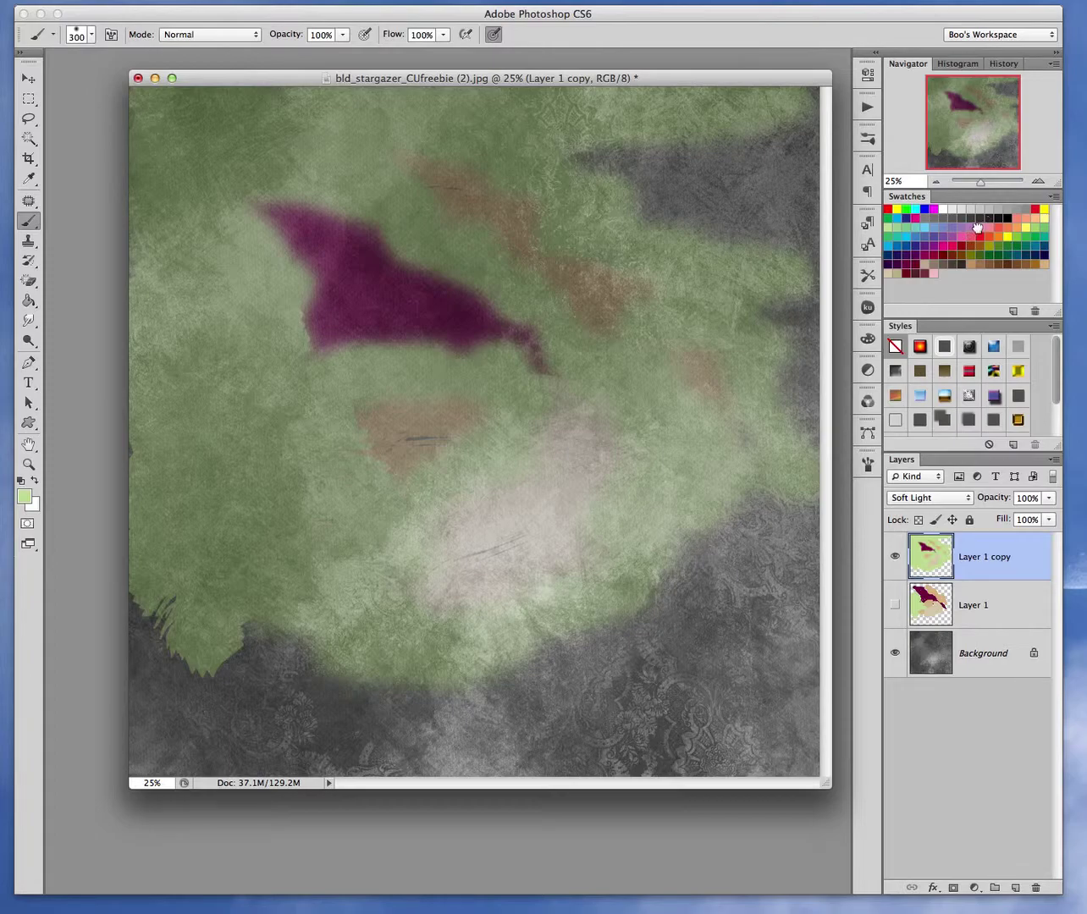
# Paint the texture's right side pink and its lower edge burgundy on Layer 1 copy, adding small burgundy dabs in the green area.
pyautogui.moveTo(708, 197)
pyautogui.mouseDown()
pyautogui.moveTo(528, 164)
pyautogui.moveTo(706, 152)
pyautogui.moveTo(693, 148)
pyautogui.moveTo(751, 133)
pyautogui.moveTo(800, 100)
pyautogui.moveTo(814, 267)
pyautogui.moveTo(785, 169)
pyautogui.moveTo(661, 187)
pyautogui.moveTo(761, 221)
pyautogui.moveTo(635, 219)
pyautogui.moveTo(796, 248)
pyautogui.moveTo(724, 209)
pyautogui.moveTo(798, 219)
pyautogui.moveTo(787, 323)
pyautogui.moveTo(768, 309)
pyautogui.moveTo(805, 355)
pyautogui.moveTo(820, 434)
pyautogui.moveTo(763, 449)
pyautogui.moveTo(760, 439)
pyautogui.moveTo(805, 498)
pyautogui.moveTo(732, 466)
pyautogui.moveTo(775, 493)
pyautogui.moveTo(720, 518)
pyautogui.moveTo(727, 559)
pyautogui.moveTo(665, 598)
pyautogui.moveTo(726, 588)
pyautogui.moveTo(753, 529)
pyautogui.moveTo(789, 538)
pyautogui.moveTo(807, 559)
pyautogui.moveTo(824, 662)
pyautogui.moveTo(812, 540)
pyautogui.moveTo(814, 678)
pyautogui.moveTo(743, 599)
pyautogui.moveTo(762, 588)
pyautogui.moveTo(704, 599)
pyautogui.moveTo(677, 623)
pyautogui.moveTo(700, 601)
pyautogui.moveTo(624, 599)
pyautogui.moveTo(558, 650)
pyautogui.mouseUp()
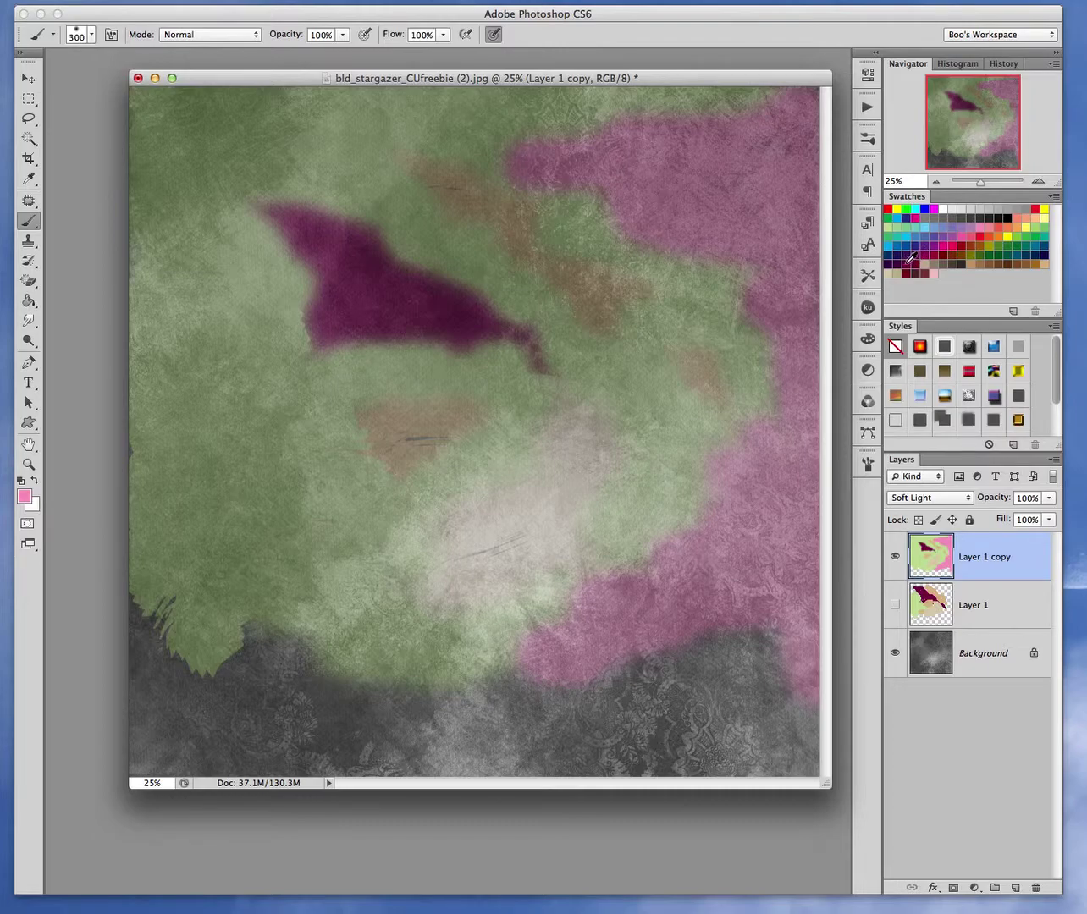
pyautogui.moveTo(759, 690)
pyautogui.mouseDown()
pyautogui.moveTo(650, 666)
pyautogui.moveTo(778, 638)
pyautogui.moveTo(556, 685)
pyautogui.moveTo(610, 685)
pyautogui.moveTo(453, 692)
pyautogui.moveTo(796, 699)
pyautogui.moveTo(788, 781)
pyautogui.moveTo(587, 755)
pyautogui.moveTo(759, 751)
pyautogui.moveTo(646, 739)
pyautogui.moveTo(643, 670)
pyautogui.moveTo(537, 645)
pyautogui.moveTo(278, 683)
pyautogui.moveTo(380, 698)
pyautogui.moveTo(487, 738)
pyautogui.moveTo(459, 760)
pyautogui.moveTo(150, 756)
pyautogui.moveTo(142, 607)
pyautogui.moveTo(138, 625)
pyautogui.moveTo(204, 657)
pyautogui.moveTo(223, 639)
pyautogui.moveTo(292, 659)
pyautogui.moveTo(144, 631)
pyautogui.mouseUp()
pyautogui.click(138, 446)
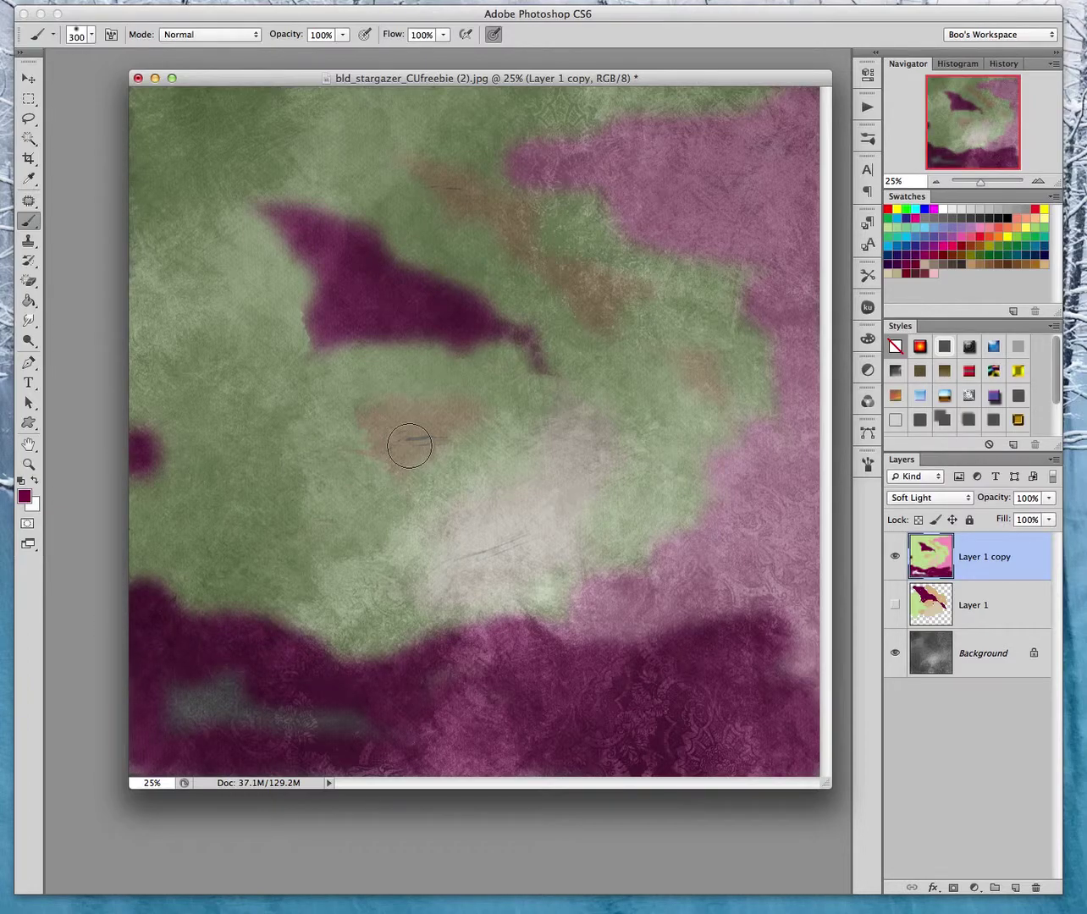
pyautogui.moveTo(409, 445); pyautogui.dragTo(434, 446)
pyautogui.moveTo(251, 640)
pyautogui.mouseDown()
pyautogui.moveTo(422, 689)
pyautogui.moveTo(236, 704)
pyautogui.moveTo(214, 723)
pyautogui.moveTo(204, 701)
pyautogui.moveTo(135, 724)
pyautogui.moveTo(123, 754)
pyautogui.moveTo(247, 761)
pyautogui.moveTo(433, 749)
pyautogui.moveTo(416, 760)
pyautogui.moveTo(560, 711)
pyautogui.moveTo(531, 704)
pyautogui.mouseUp()
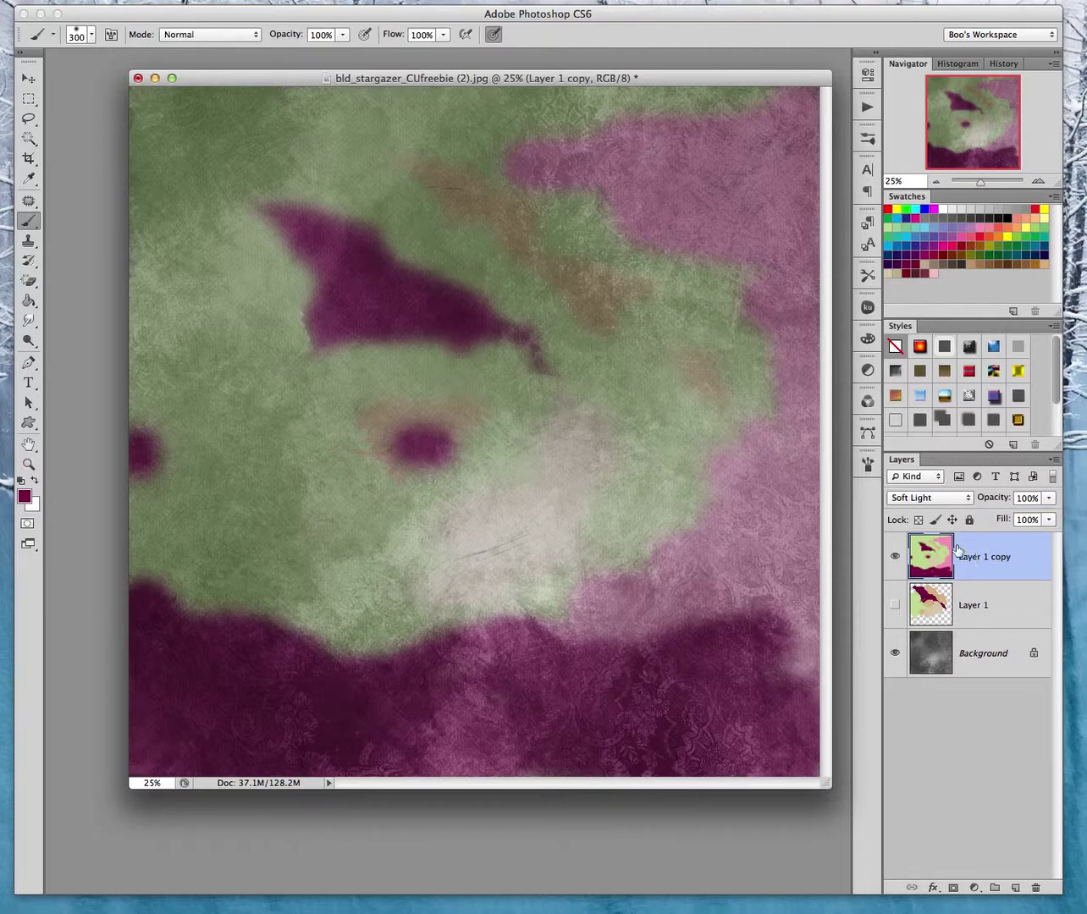
pyautogui.moveTo(435, 193); pyautogui.dragTo(466, 192)
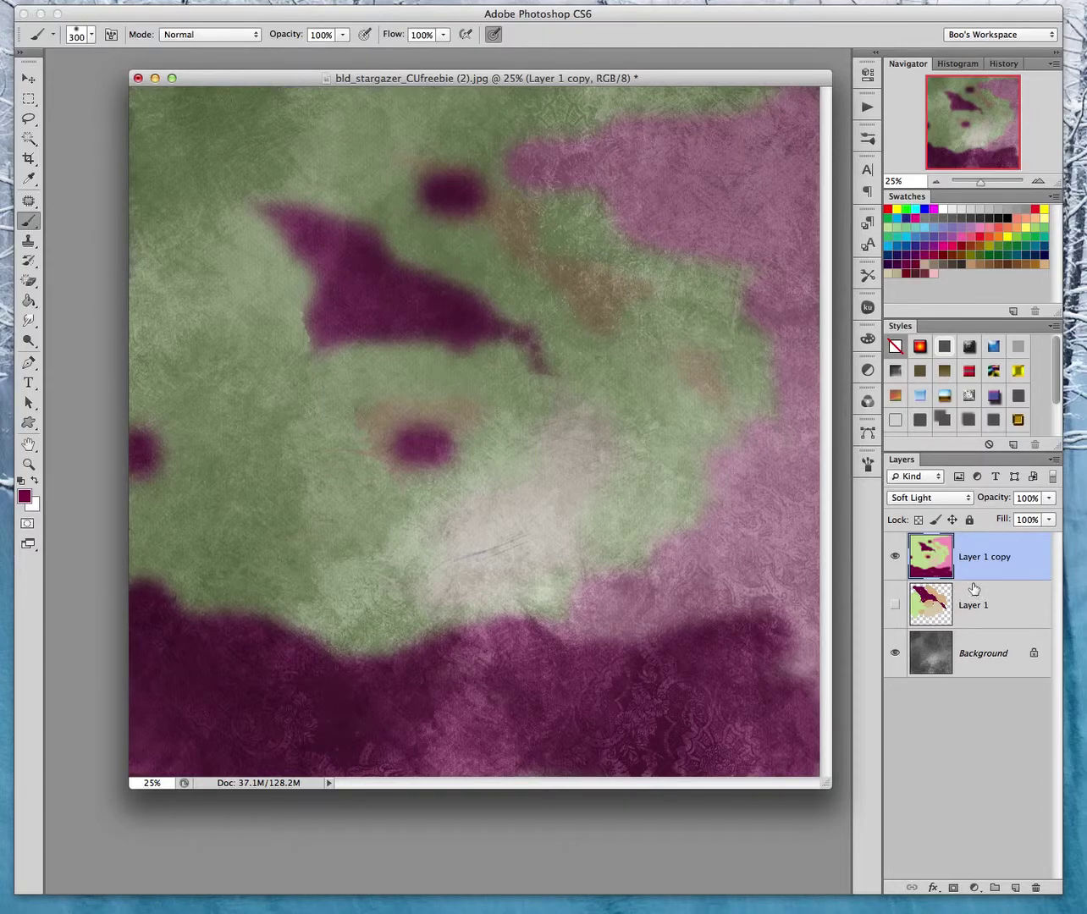
# Duplicate Layer 1 copy and paint burgundy strokes on the duplicate beside the central burgundy shape and below the centre.
pyautogui.moveTo(994, 568); pyautogui.dragTo(1015, 886)
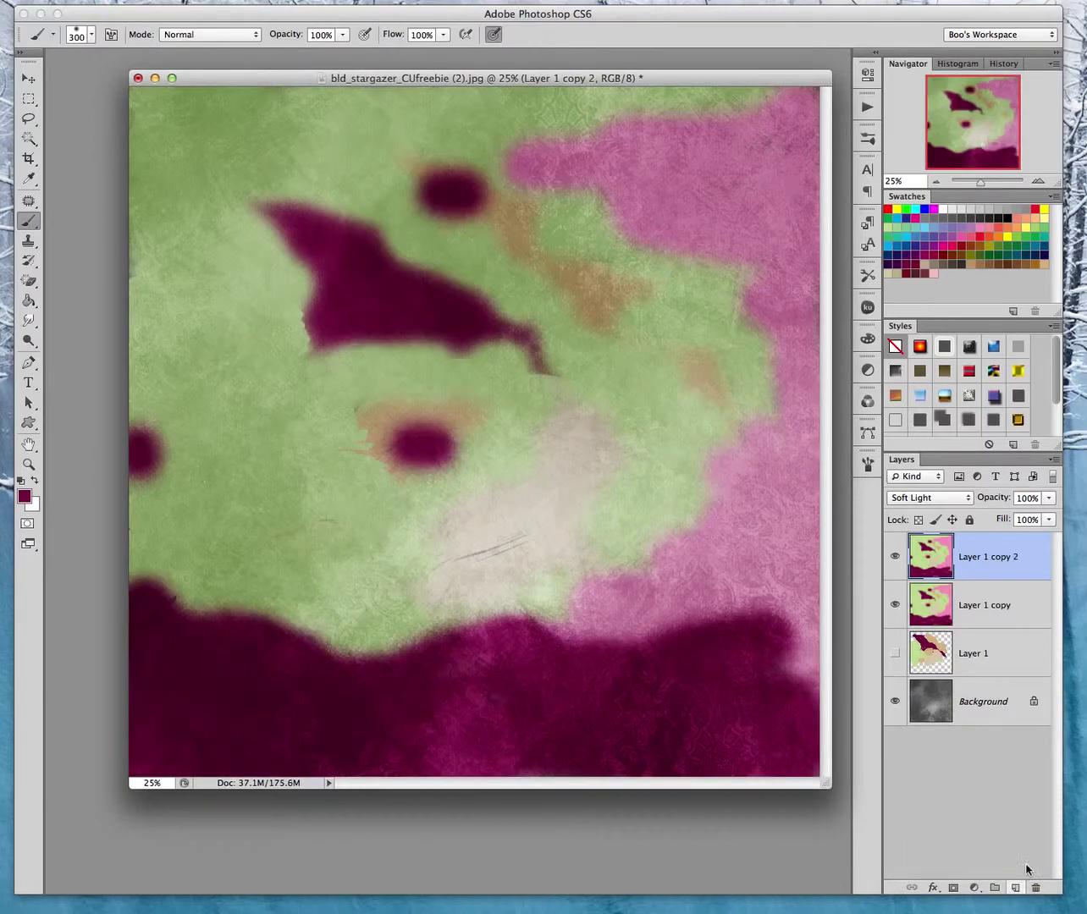
pyautogui.moveTo(343, 363)
pyautogui.mouseDown()
pyautogui.moveTo(303, 318)
pyautogui.moveTo(298, 336)
pyautogui.moveTo(321, 345)
pyautogui.moveTo(303, 307)
pyautogui.moveTo(318, 349)
pyautogui.mouseUp()
pyautogui.moveTo(465, 648)
pyautogui.mouseDown()
pyautogui.moveTo(563, 519)
pyautogui.moveTo(451, 541)
pyautogui.moveTo(330, 534)
pyautogui.mouseUp()
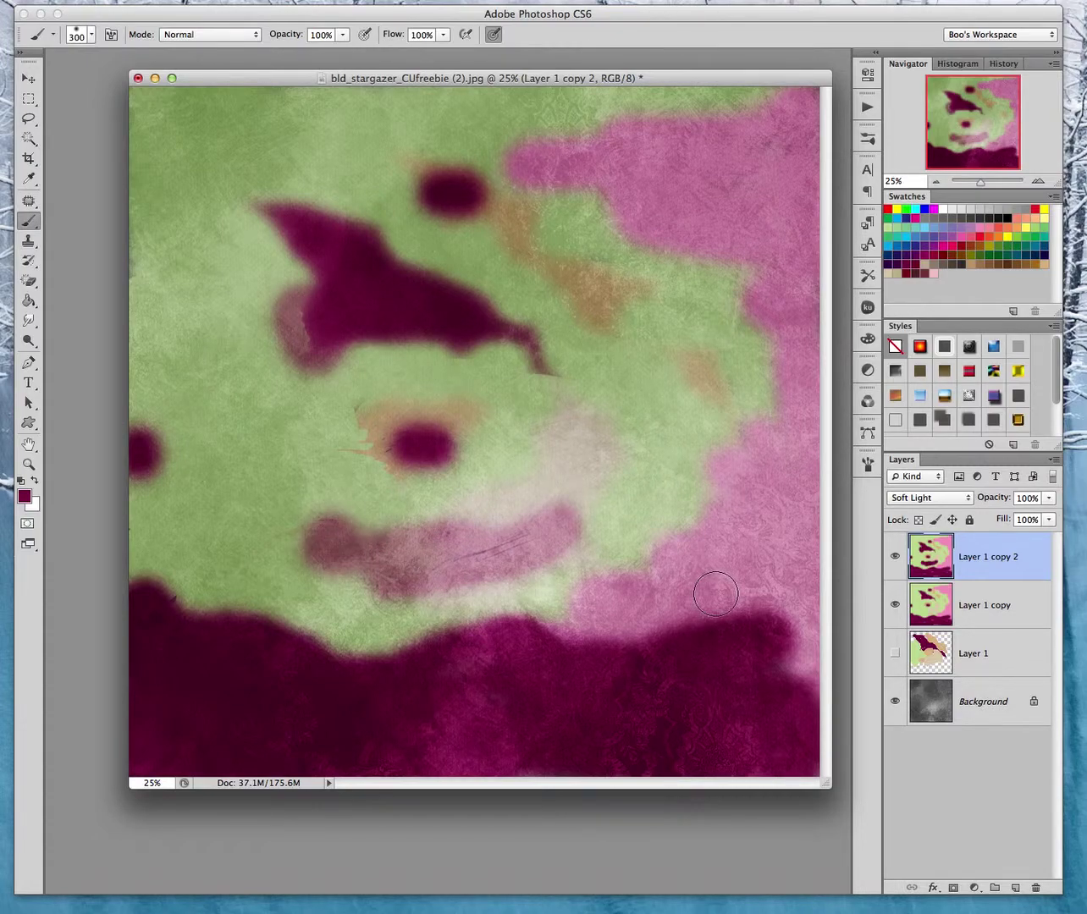
# Select Layer 1 copy and paint burgundy strokes below the centre and around the central burgundy shape.
pyautogui.click(923, 614)
pyautogui.moveTo(542, 546)
pyautogui.mouseDown()
pyautogui.moveTo(409, 563)
pyautogui.moveTo(473, 568)
pyautogui.mouseUp()
pyautogui.moveTo(294, 359)
pyautogui.mouseDown()
pyautogui.moveTo(410, 230)
pyautogui.moveTo(535, 325)
pyautogui.moveTo(610, 361)
pyautogui.moveTo(556, 375)
pyautogui.moveTo(577, 385)
pyautogui.moveTo(487, 360)
pyautogui.mouseUp()
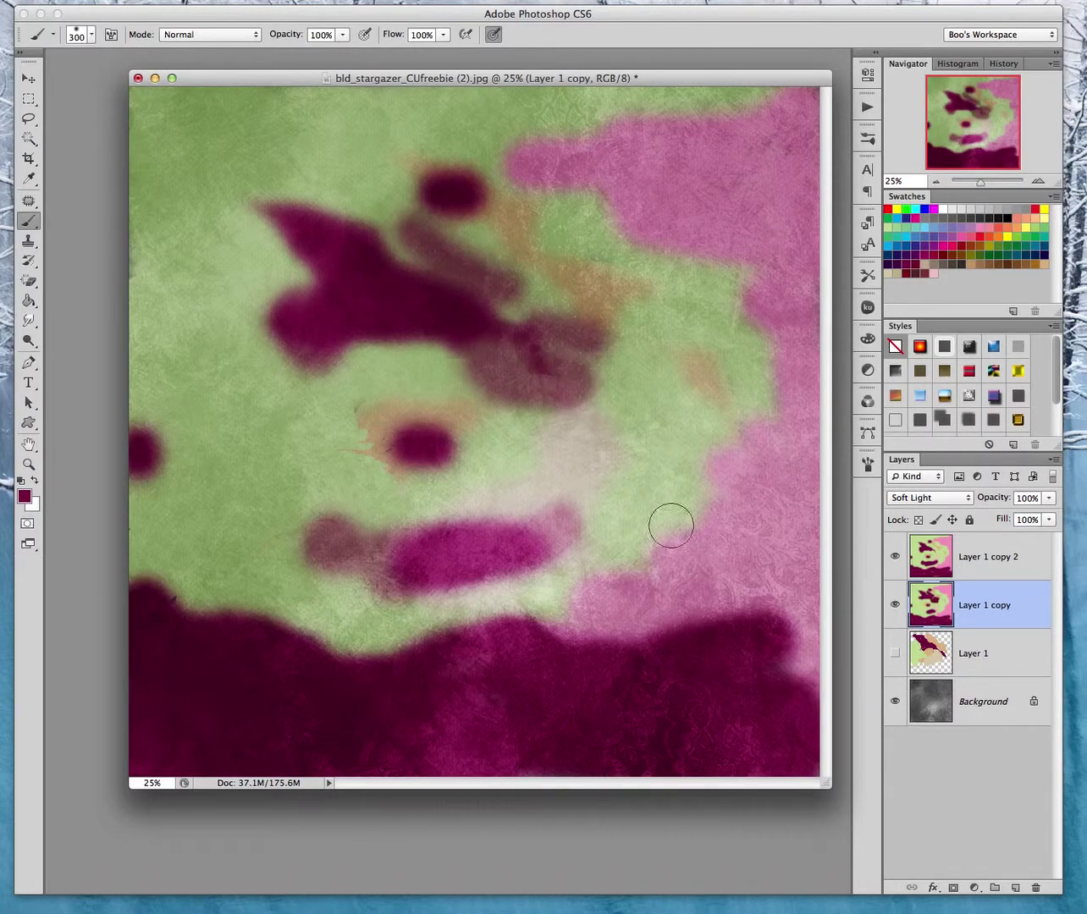
# Delete all three painted layers, keeping only the Background layer.
pyautogui.click(1007, 653)
pyautogui.keyDown('shift'); pyautogui.click(995, 559); pyautogui.keyUp('shift')
pyautogui.moveTo(1015, 661); pyautogui.dragTo(1036, 887)
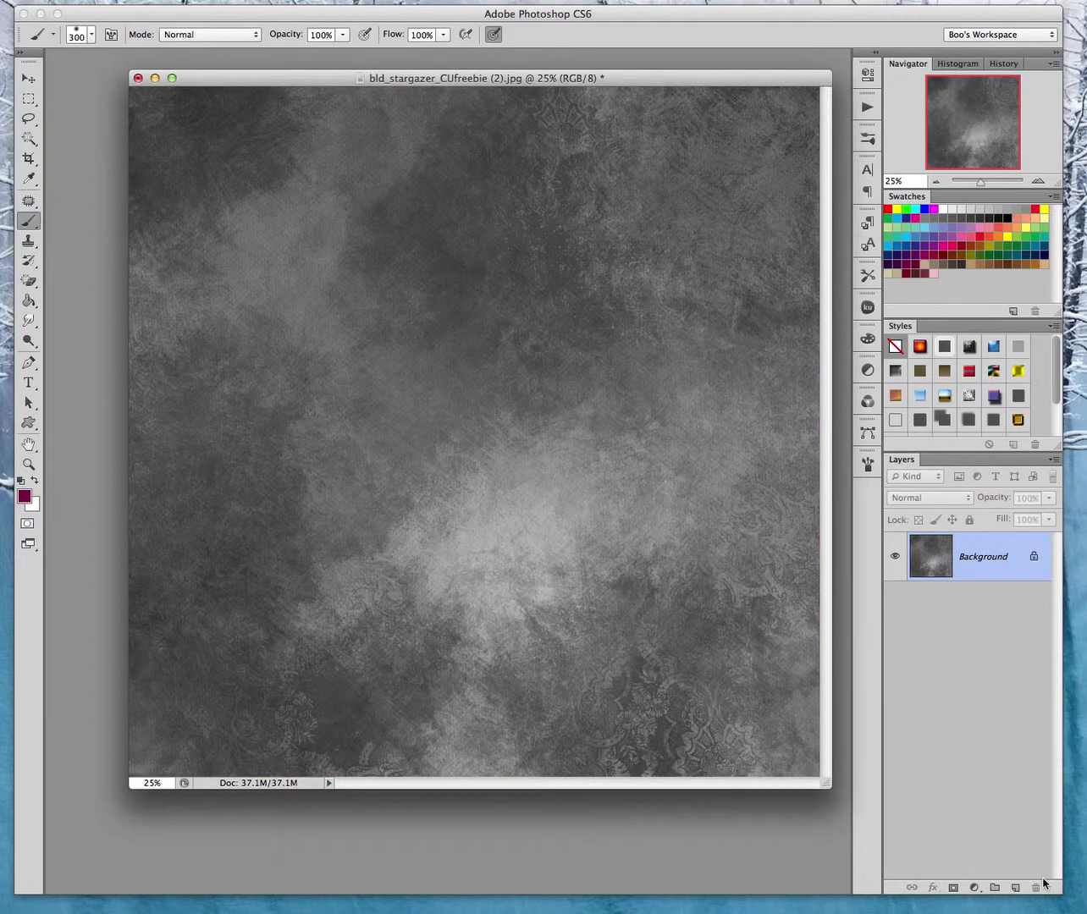
# Create a new layer and fill it with the tan swatch colour using the Paint Bucket.
pyautogui.click(1015, 888)
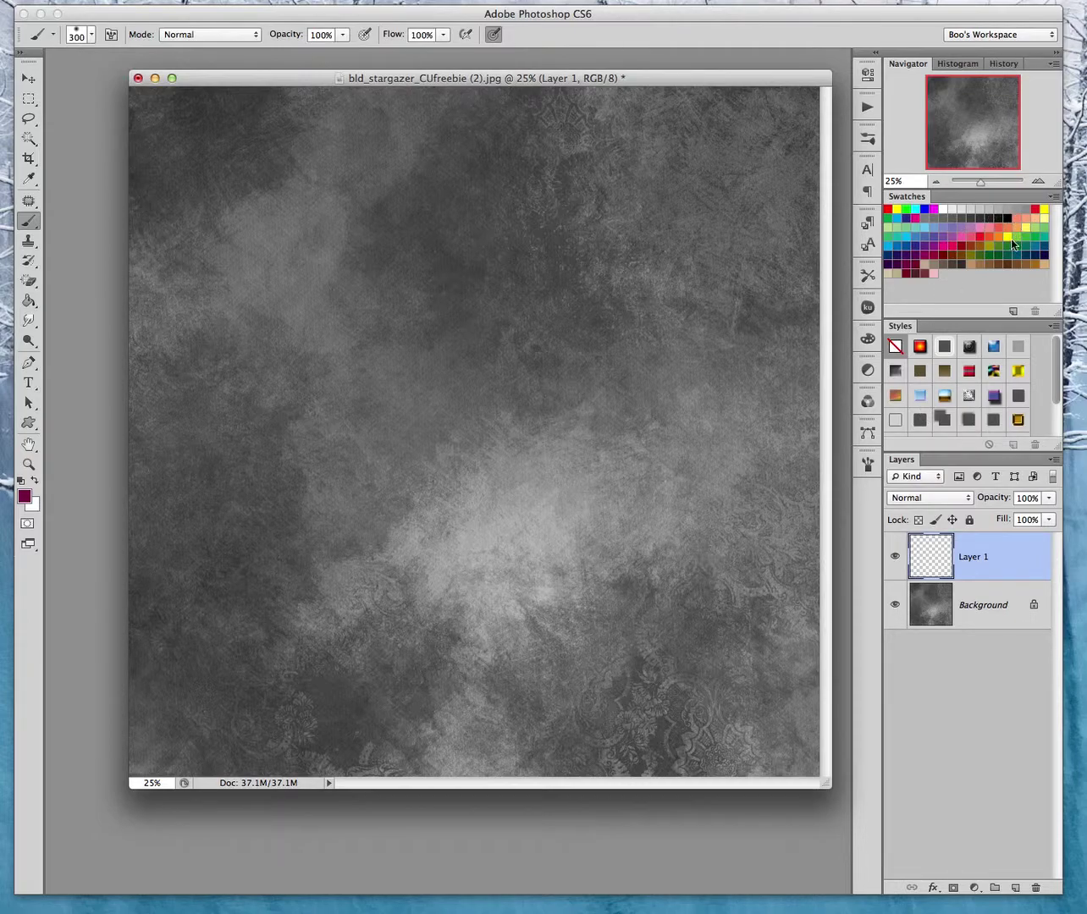
pyautogui.click(1041, 263)
pyautogui.click(29, 302)
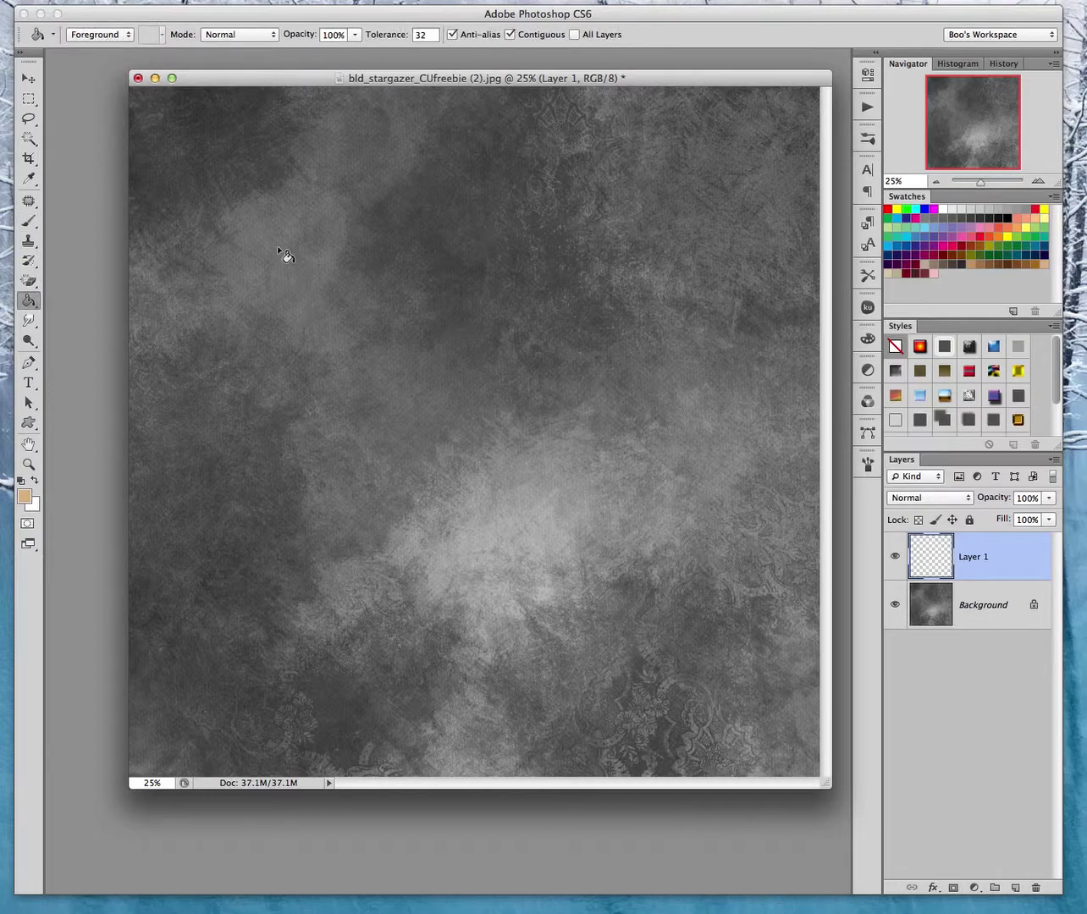
pyautogui.click(400, 274)
# Set the tan Layer 1 to the Soft Light blend mode and duplicate it.
pyautogui.click(968, 499)
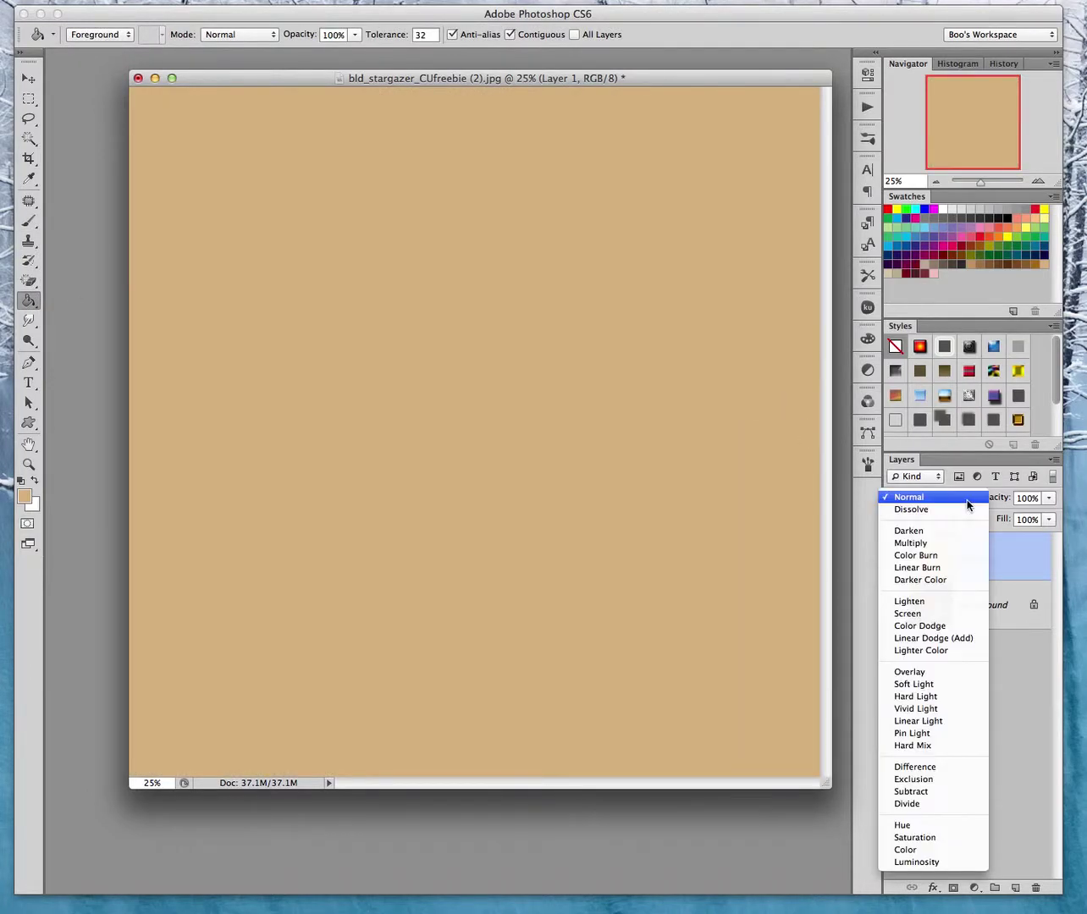
pyautogui.click(932, 683)
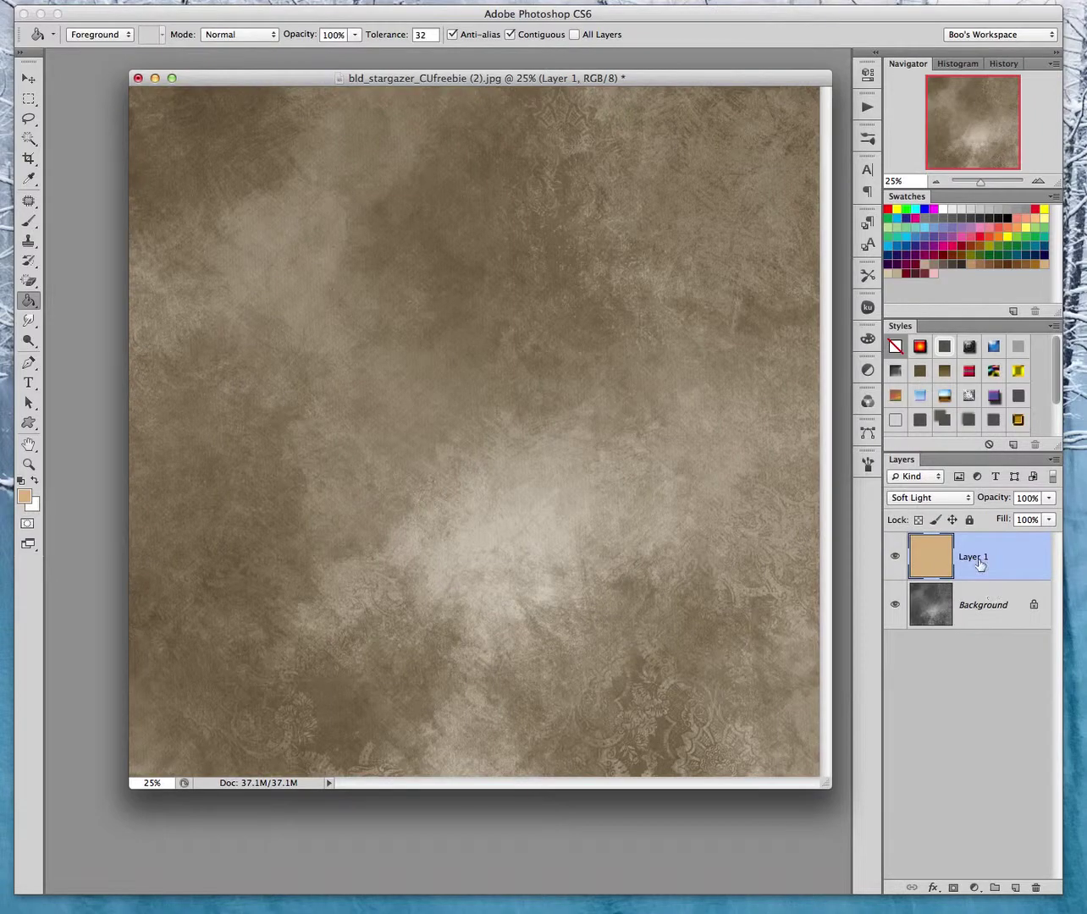
pyautogui.moveTo(1007, 565); pyautogui.dragTo(1014, 886)
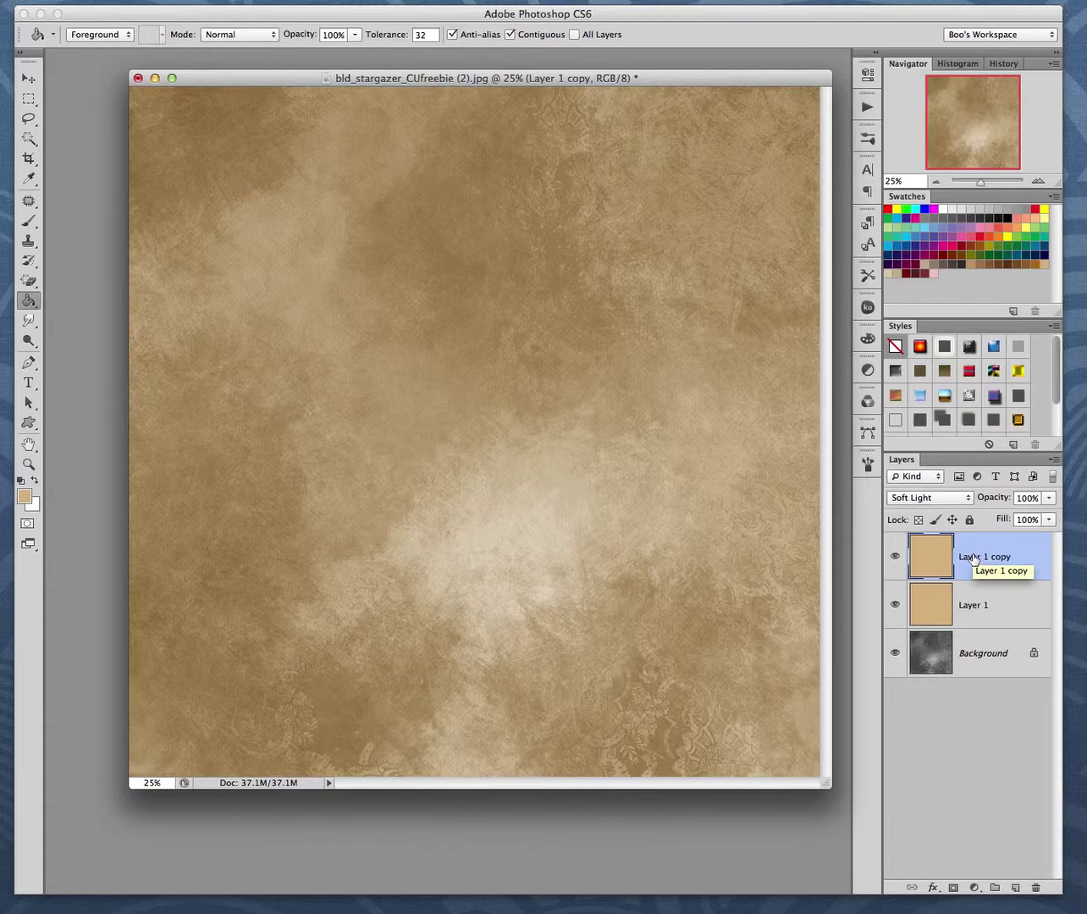
pyautogui.rightClick(973, 558)
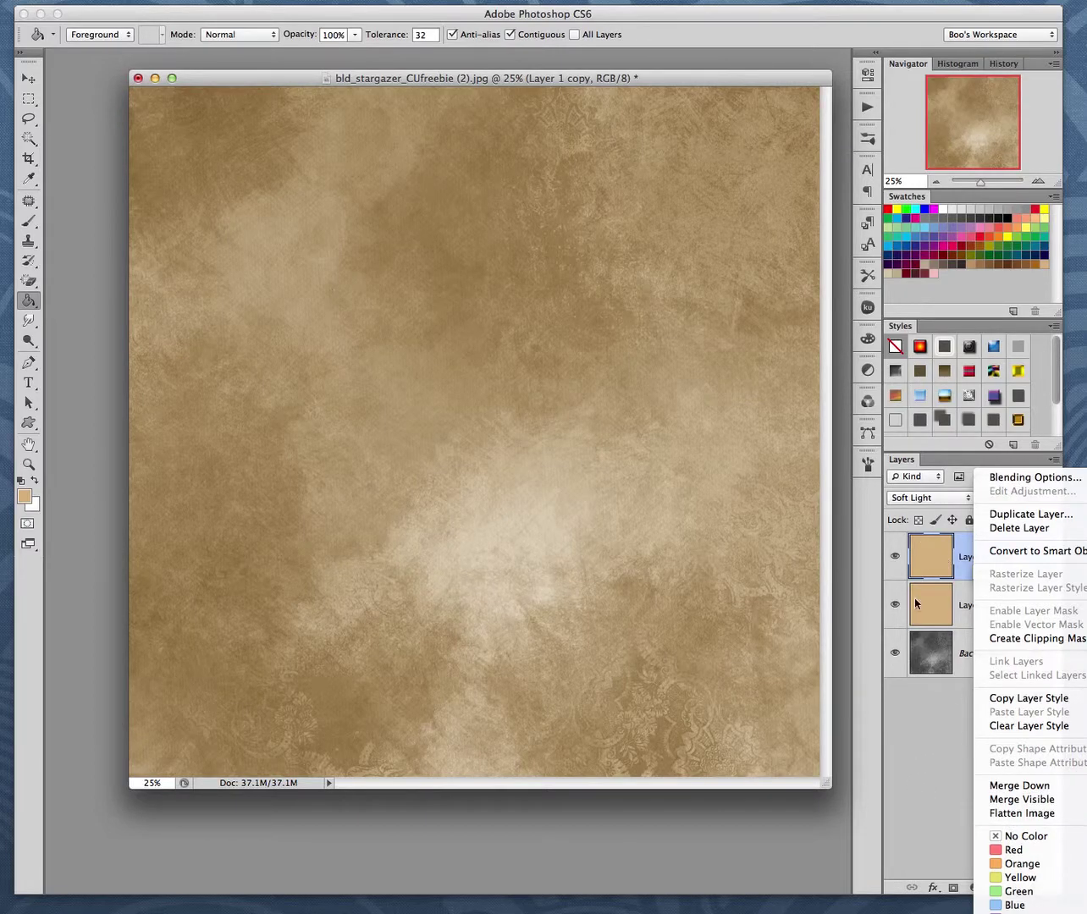
pyautogui.click(927, 739)
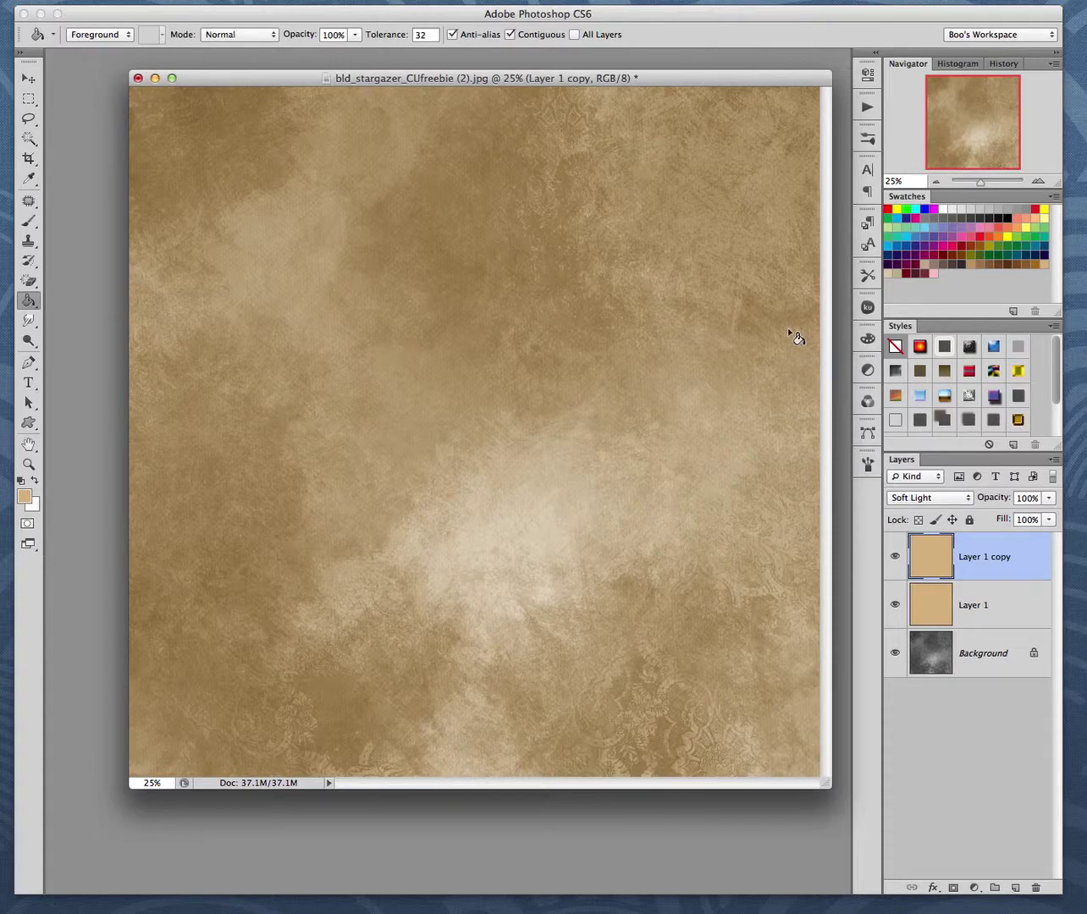